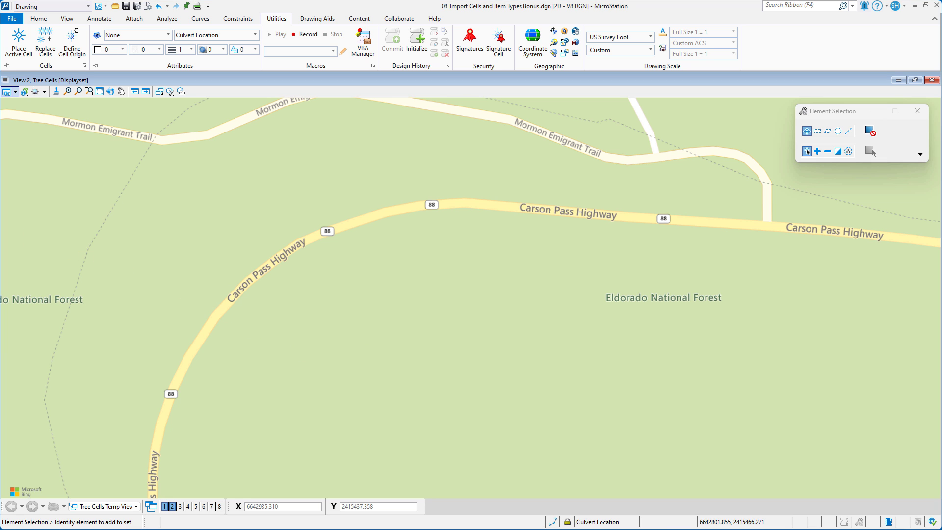
Move the culvert spreadsheet aside and load the Import Points CE 3.1 VBA project.
drag(0, 186, 614, 104)
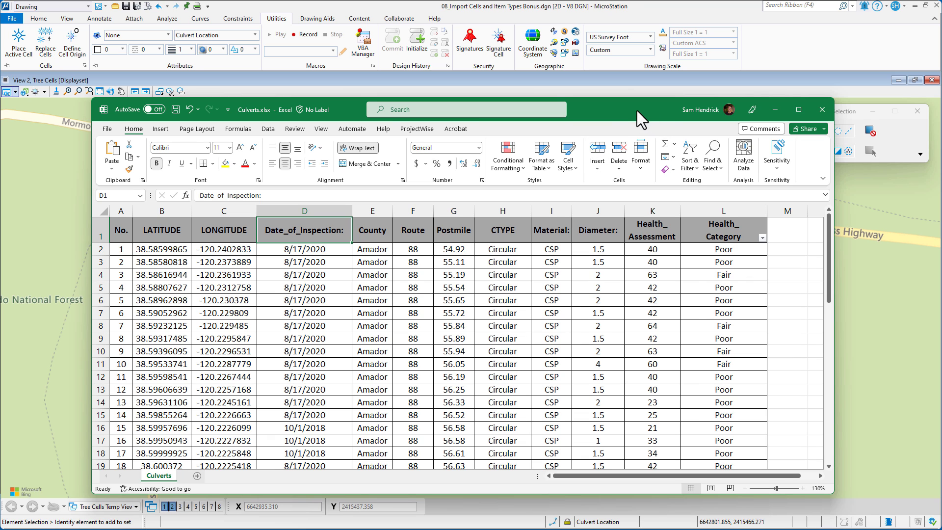
drag(637, 110, 0, 152)
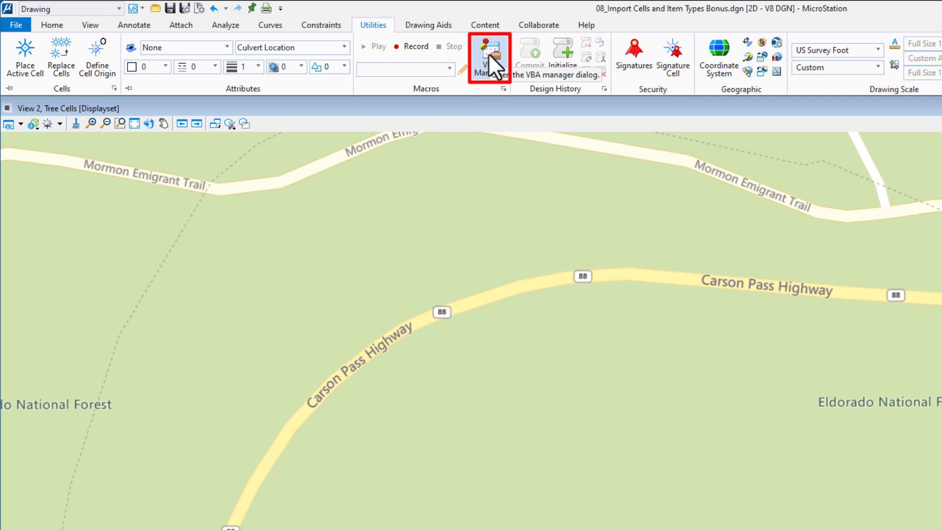
click(488, 54)
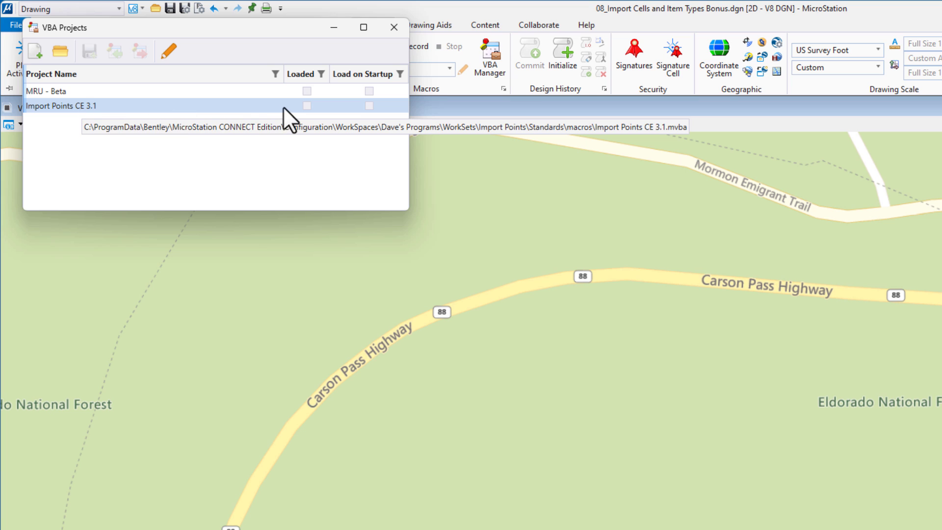
click(307, 105)
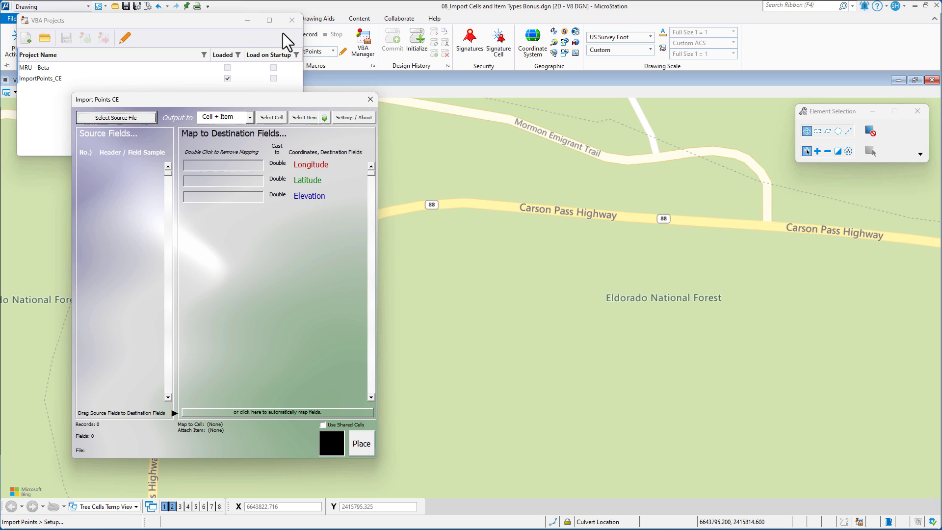
click(291, 20)
drag(297, 100, 294, 116)
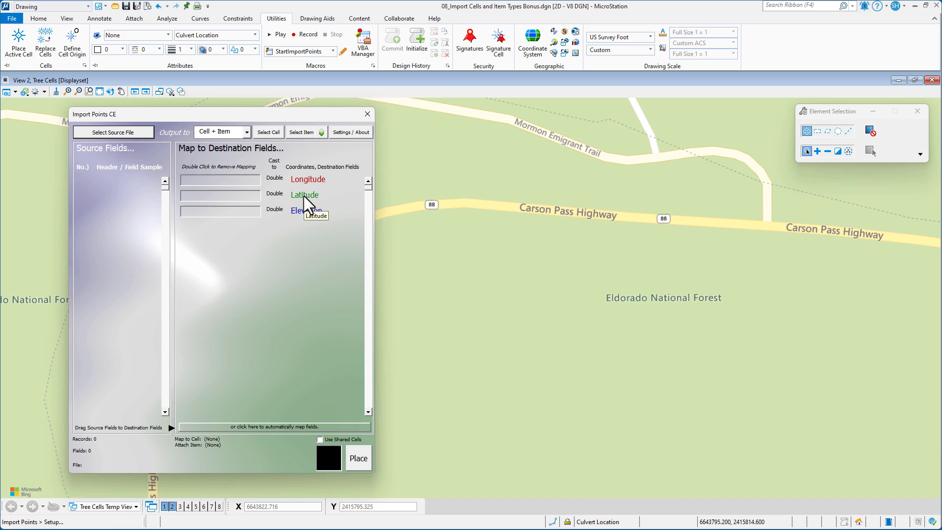
click(342, 133)
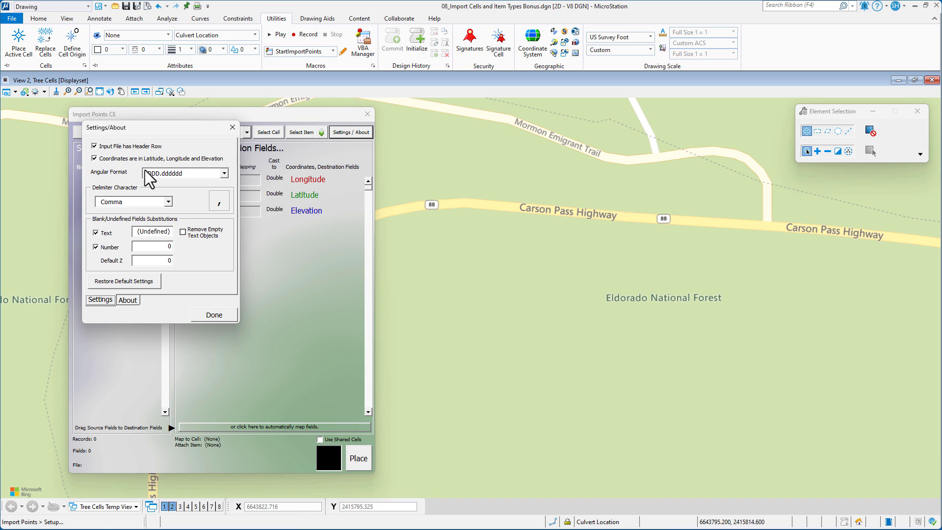
click(214, 315)
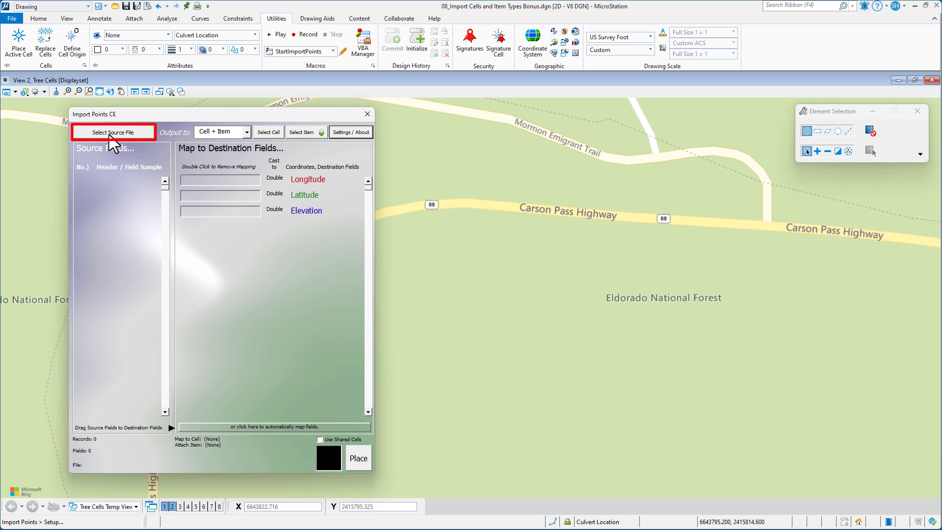
Load 08_Demo Bonus\Culverts.csv as the source file, listing 53 records and 12 fields.
click(109, 134)
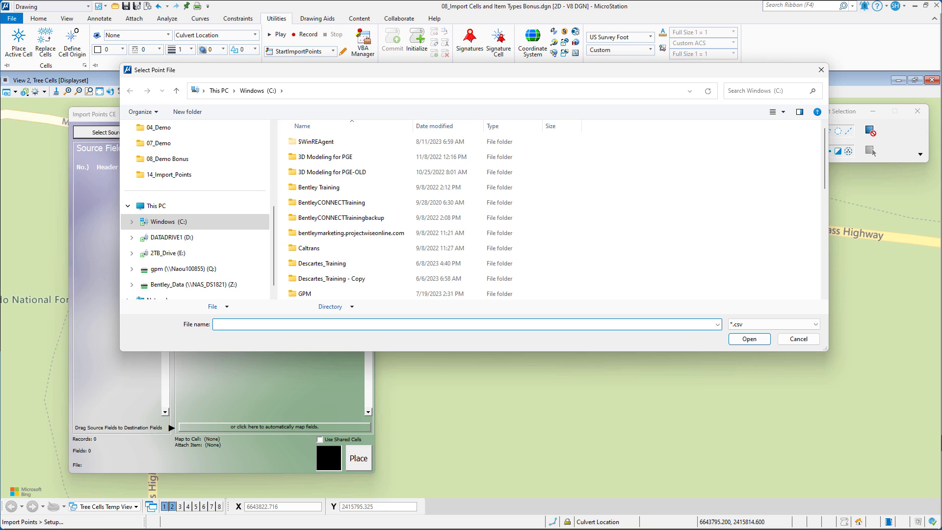
click(718, 324)
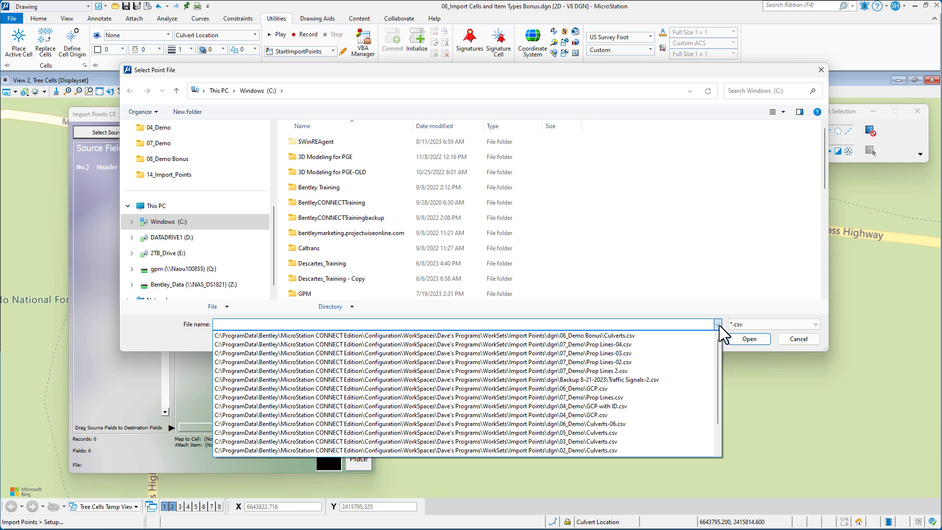
click(625, 337)
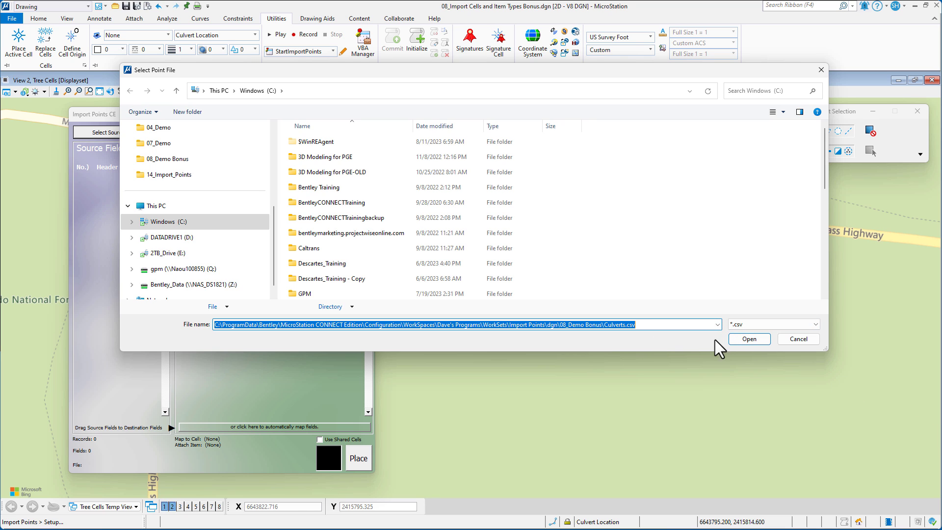
click(740, 339)
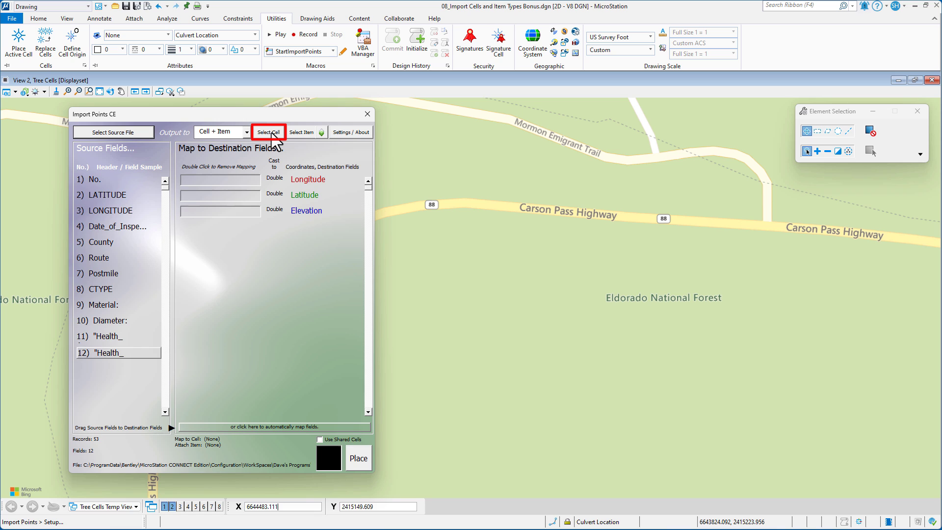
Pick Good Culvert from the Culverts.cel library and open the Cell Specification Rules.
click(271, 133)
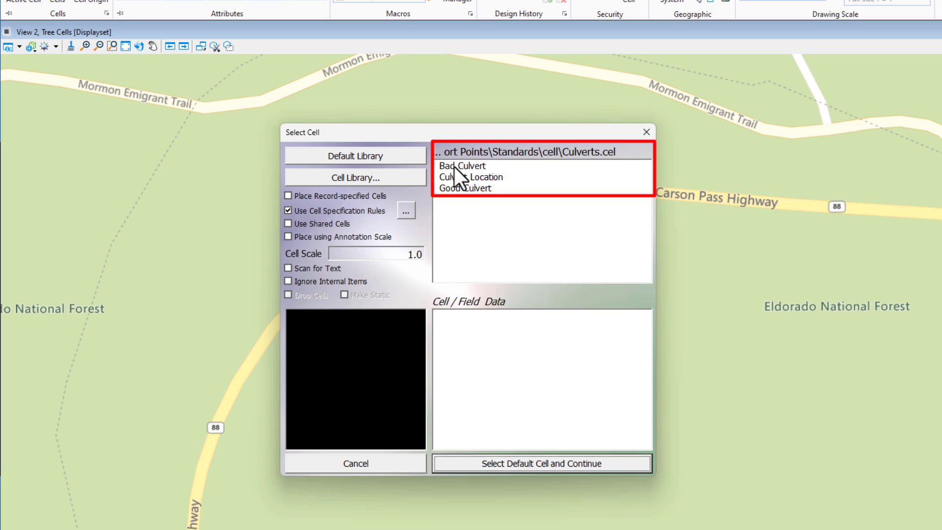
click(454, 167)
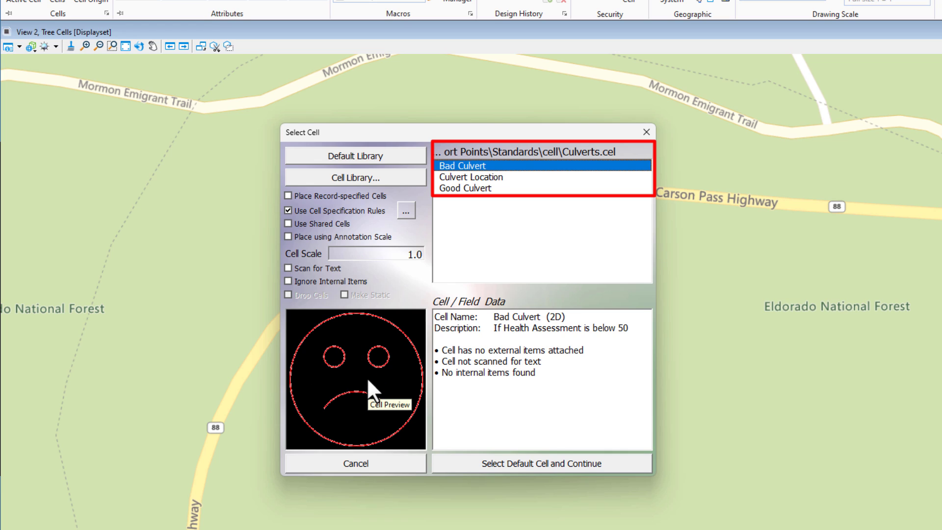
click(462, 189)
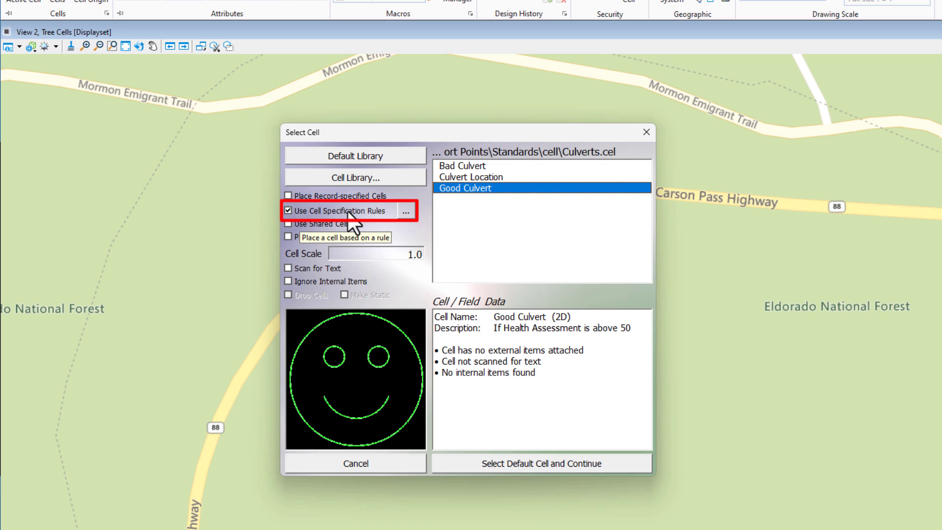
click(405, 211)
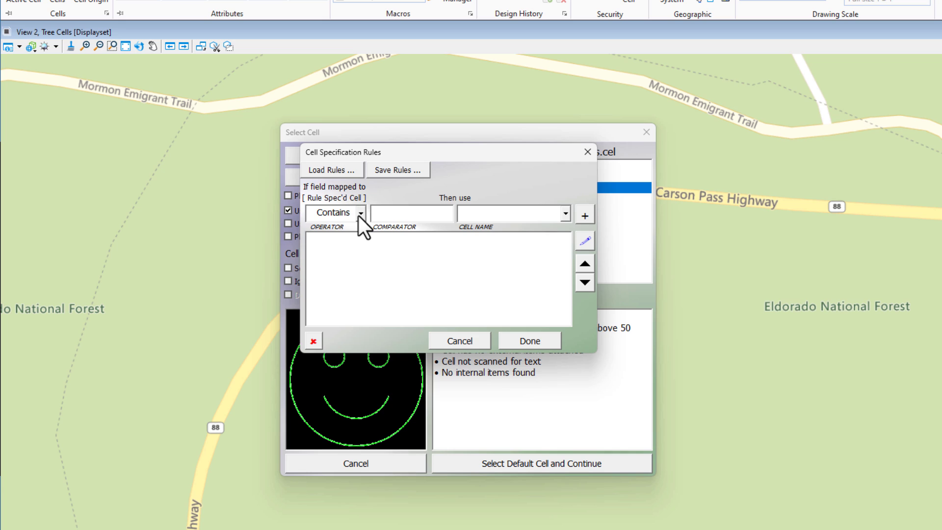
Add a rule placing Good Culvert for values greater than 50.
click(359, 215)
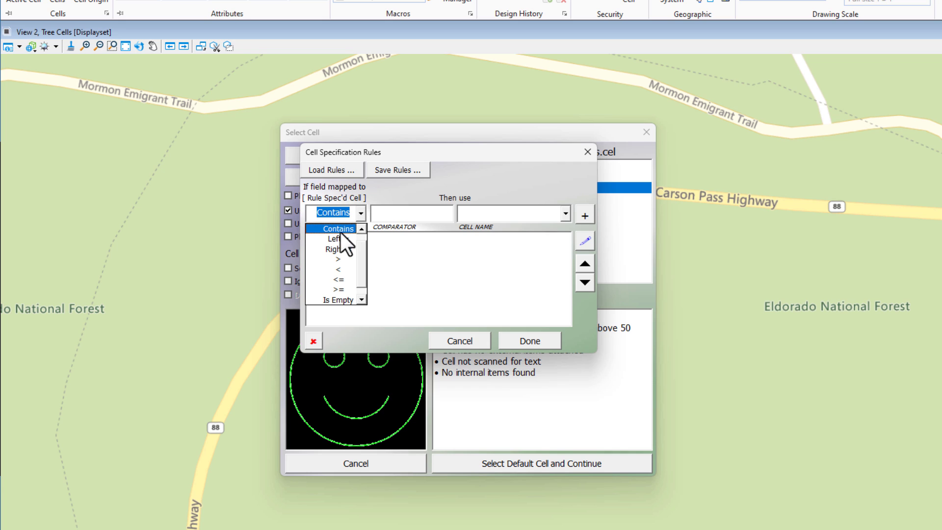
click(337, 259)
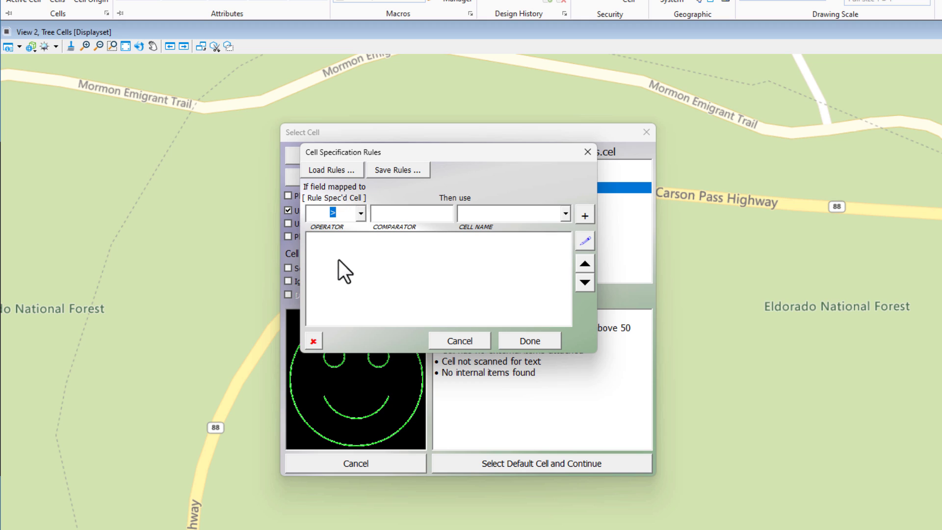
click(391, 212)
text(50)
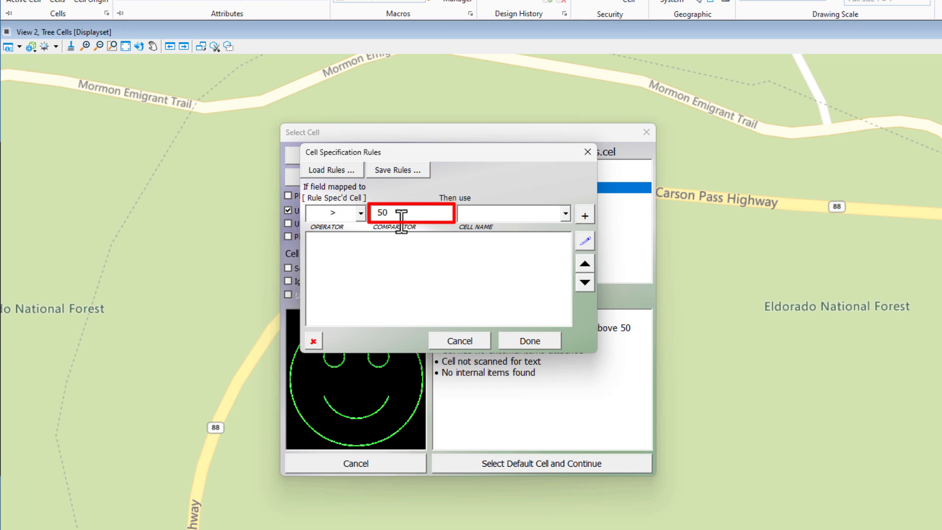
click(566, 213)
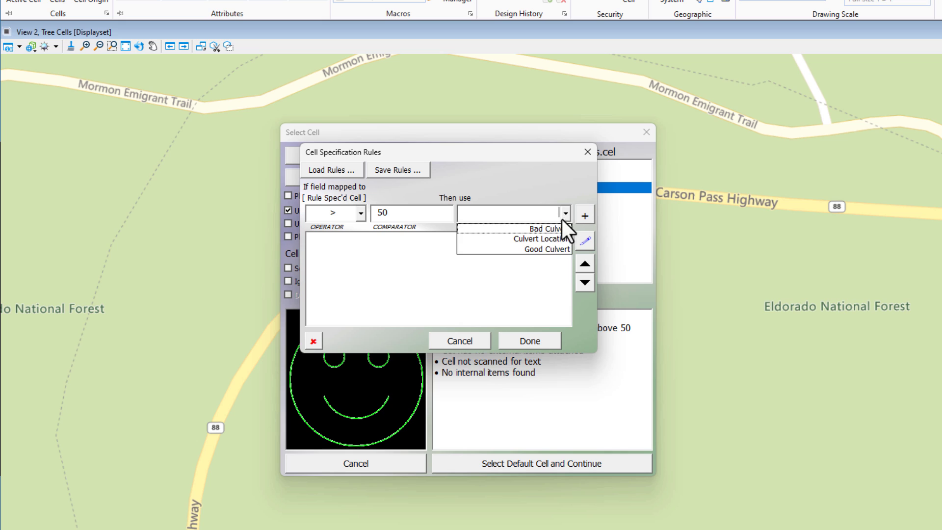
click(537, 249)
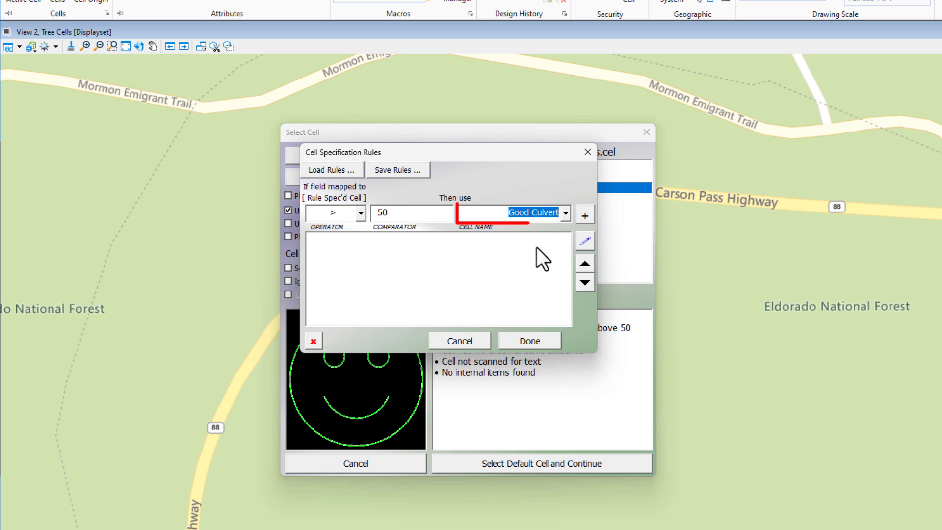
click(586, 215)
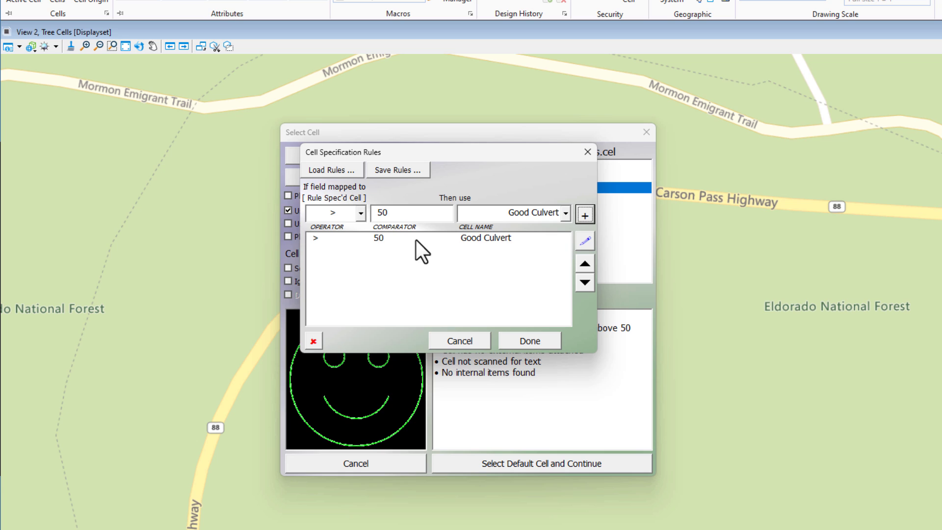
Add a rule placing Bad Culvert for values less than 50 and close the rules.
click(360, 213)
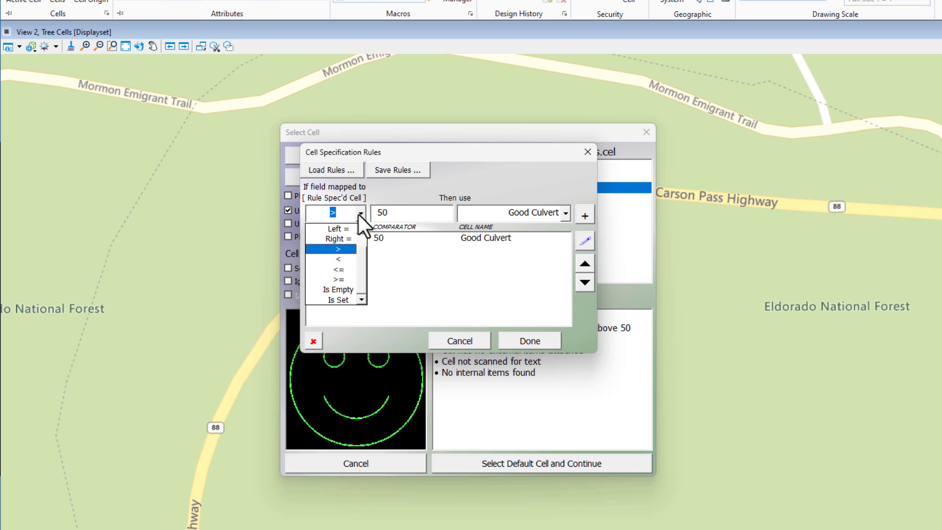
click(339, 259)
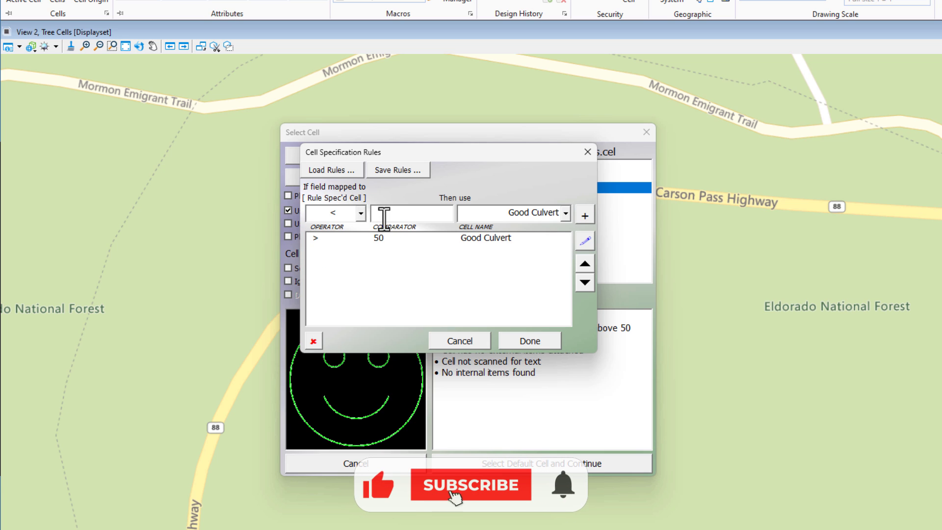
click(384, 216)
text(50)
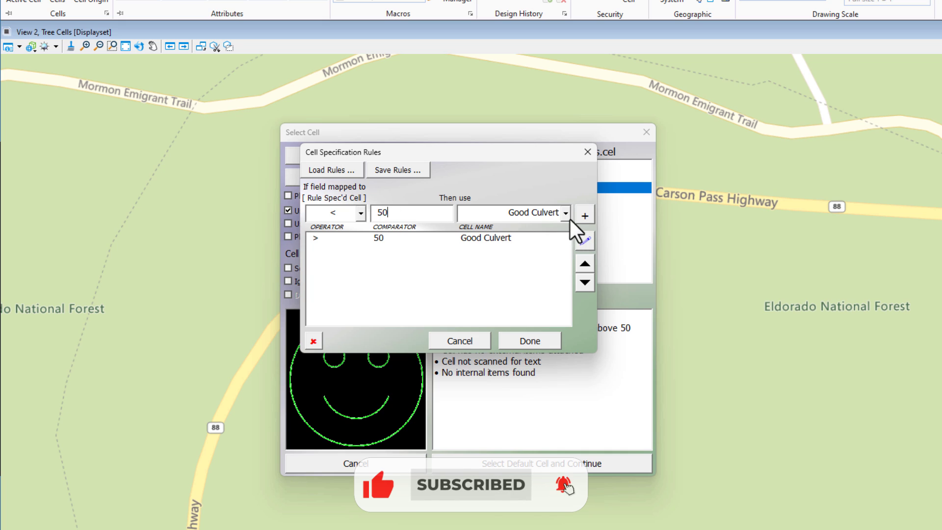
click(568, 219)
click(547, 228)
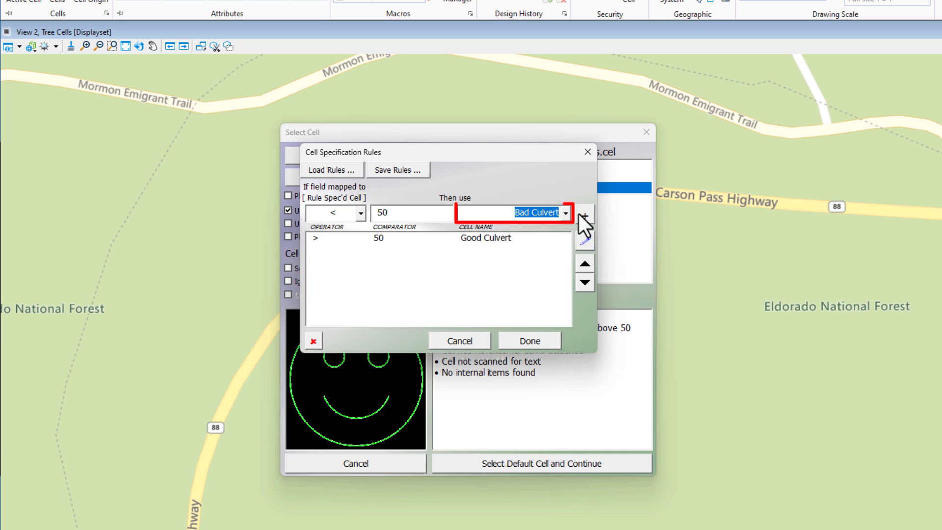
click(584, 215)
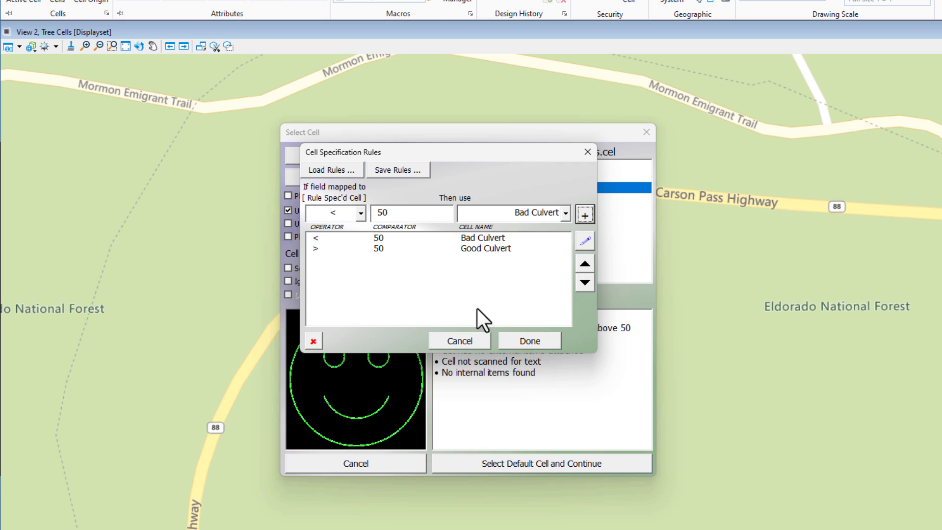
click(523, 340)
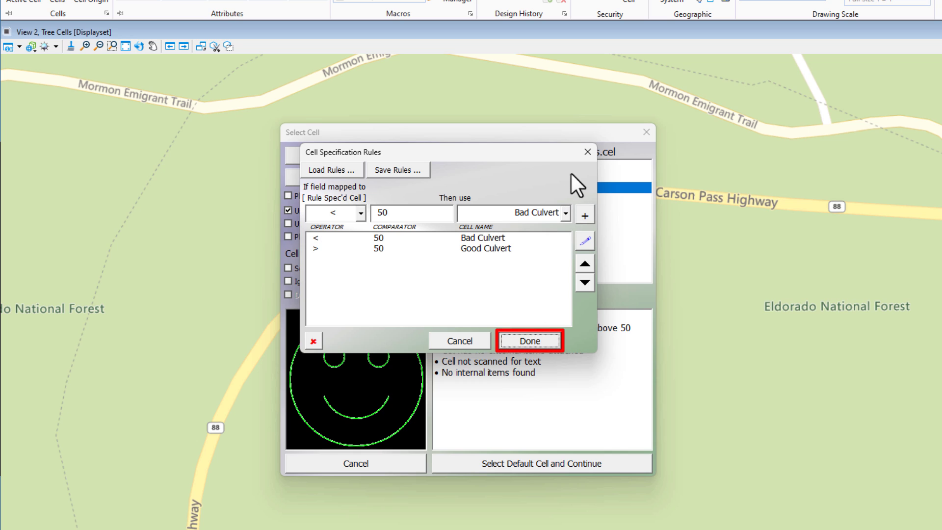
click(588, 152)
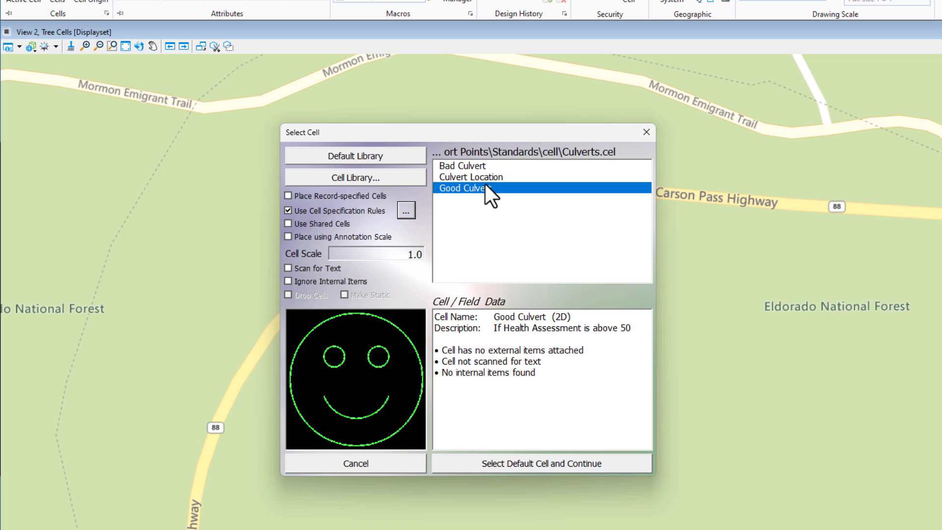
Confirm Good Culvert as the default cell, adding a [Rule Spec'd Cell] destination field.
click(511, 465)
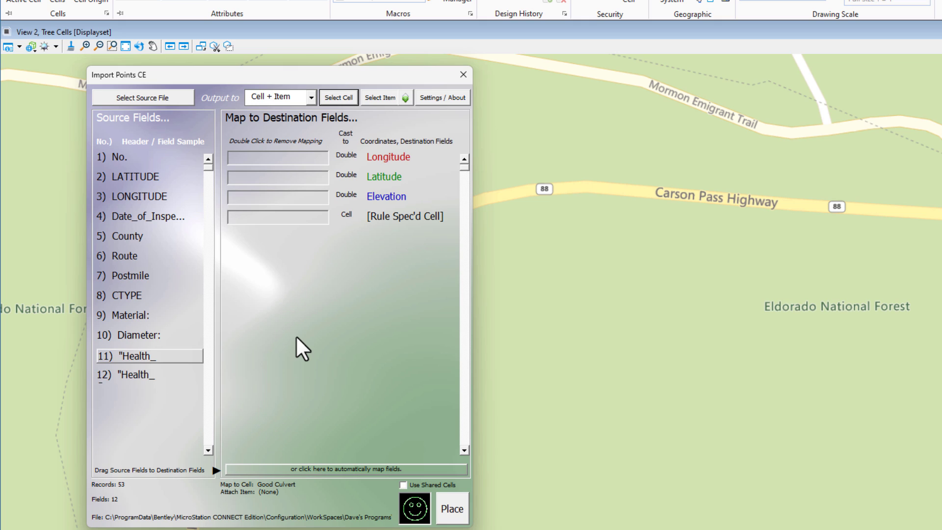
Bring up the Select Item Type dialog beside the importer, keeping source fields visible.
click(382, 99)
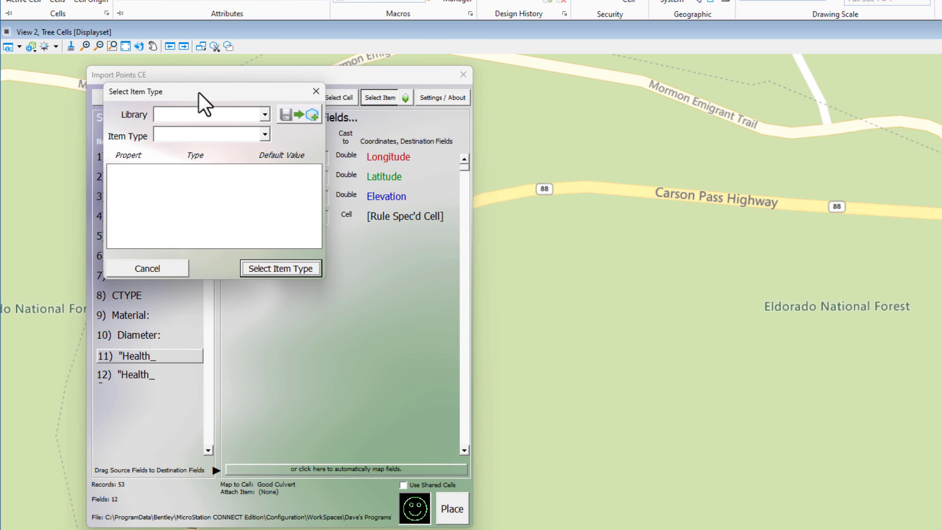
drag(199, 96, 575, 77)
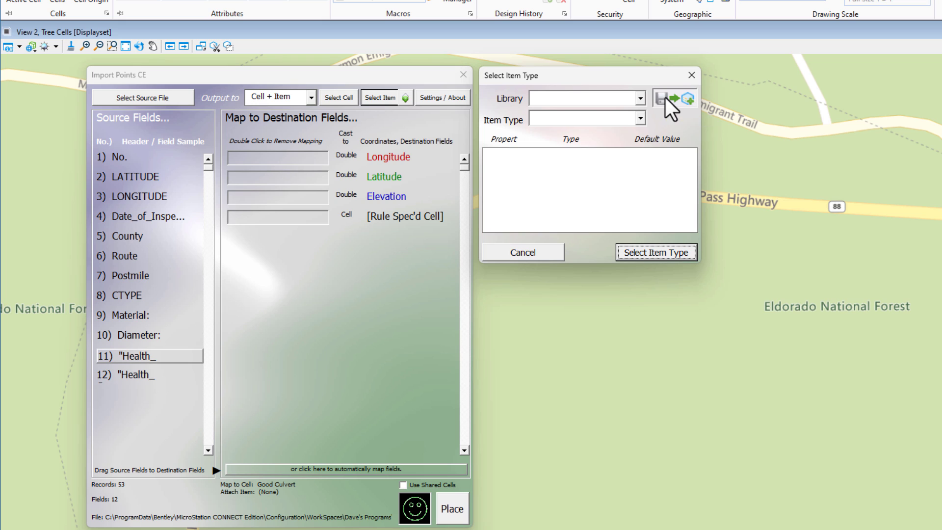
Define library Culverts and item type Health from source fields, including Health_Assessment and Health_Category.
click(670, 109)
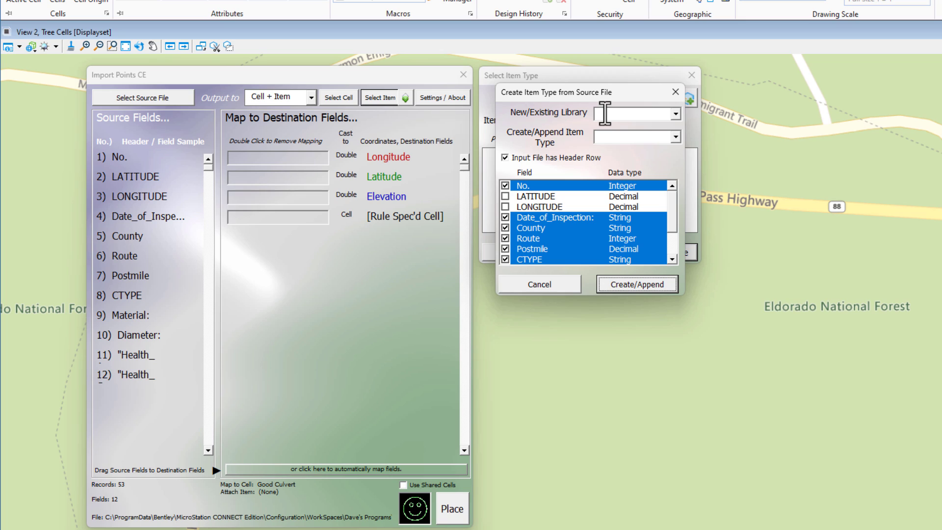
click(605, 114)
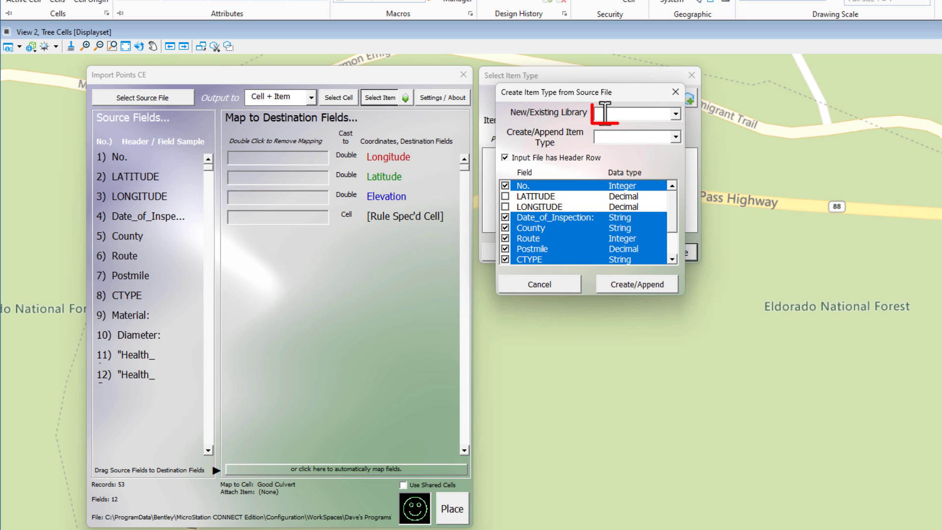
text(Culverts)
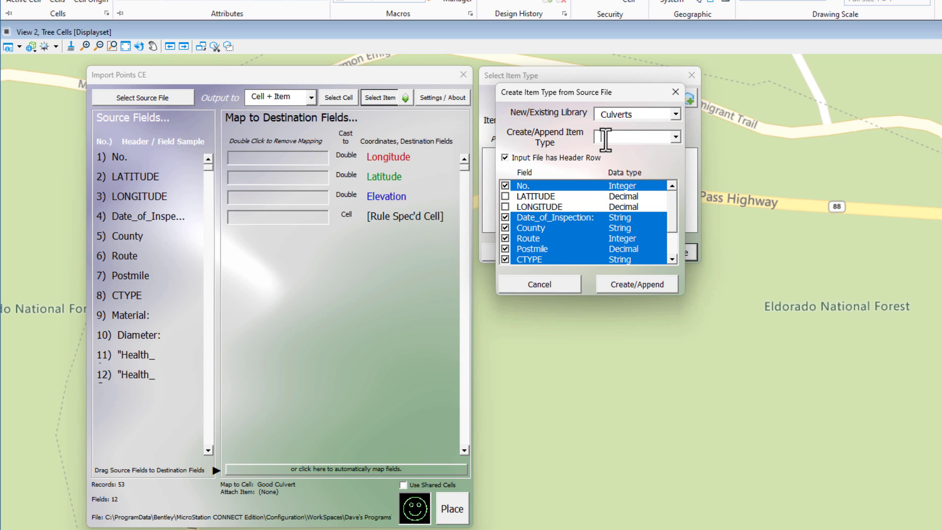
text(Health)
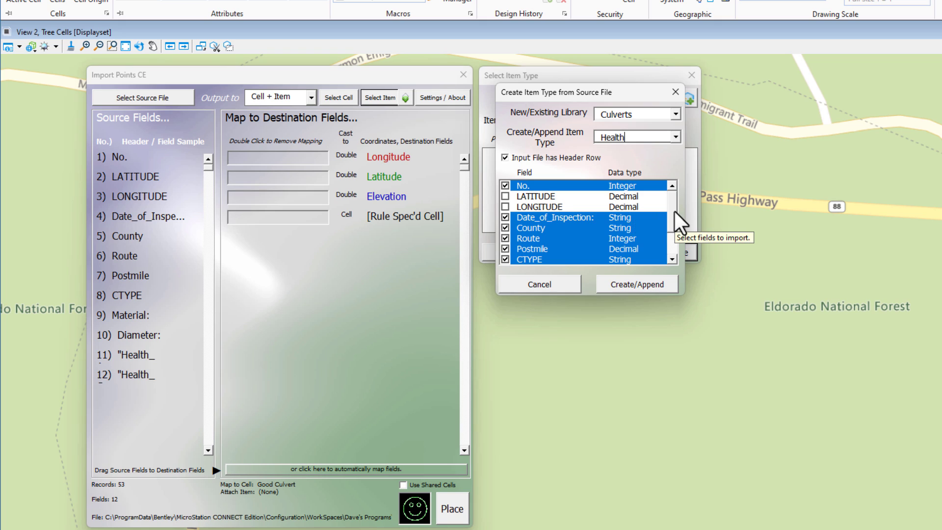
scroll(676, 236, down, 2)
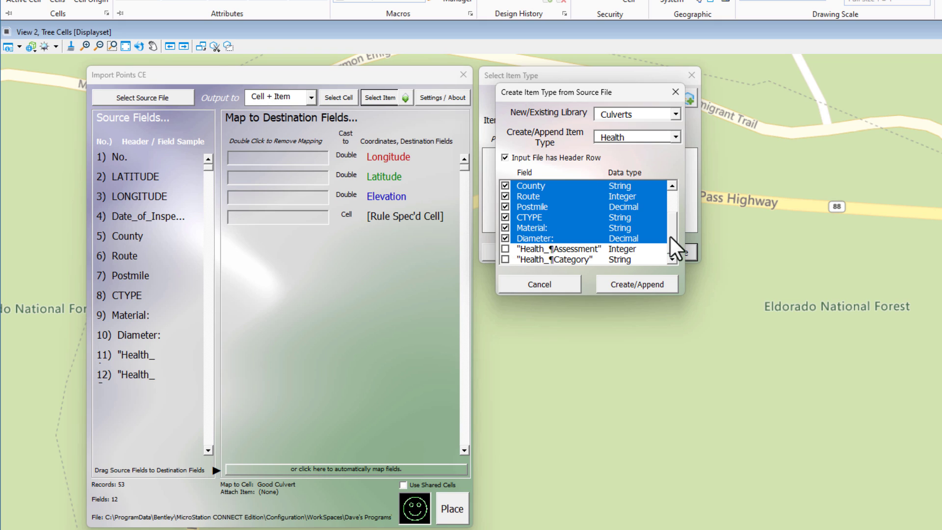
ctrl+click(505, 249)
ctrl+click(504, 259)
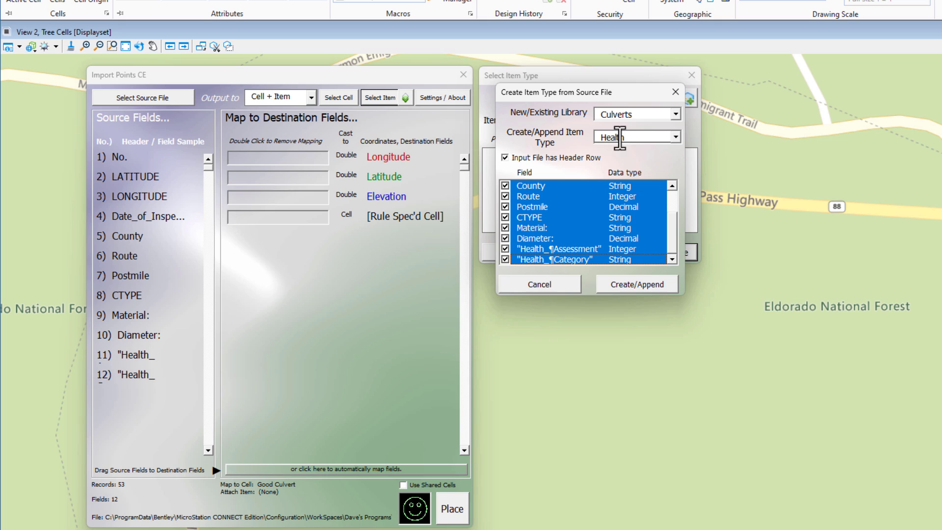
Create the Health item type and attach it to the imported cells.
click(633, 286)
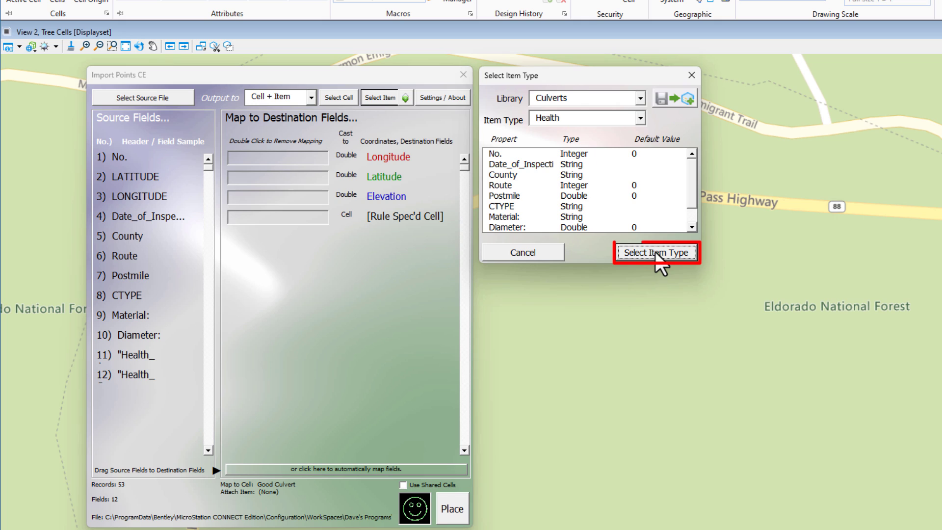
click(656, 253)
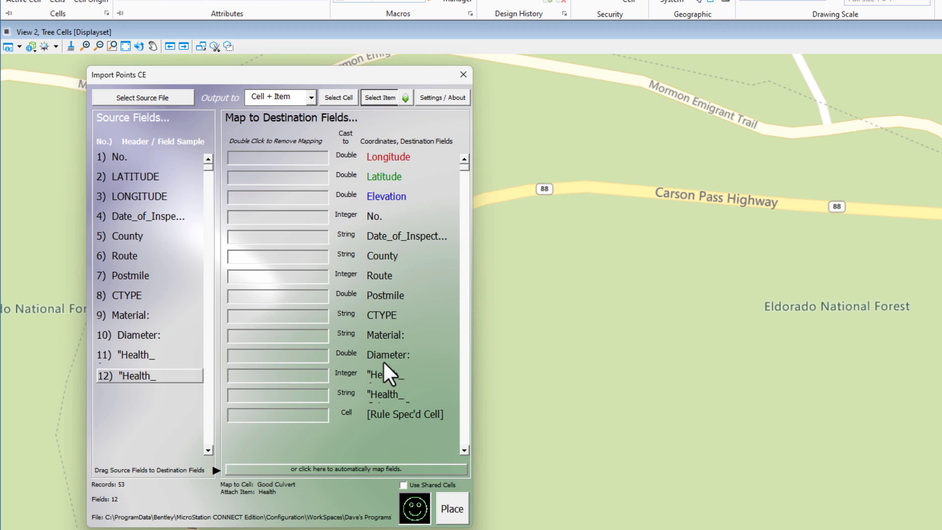
Auto-map the fields, clear the Elevation mapping, and map Health_Assessment to [Rule Spec'd Cell].
click(344, 466)
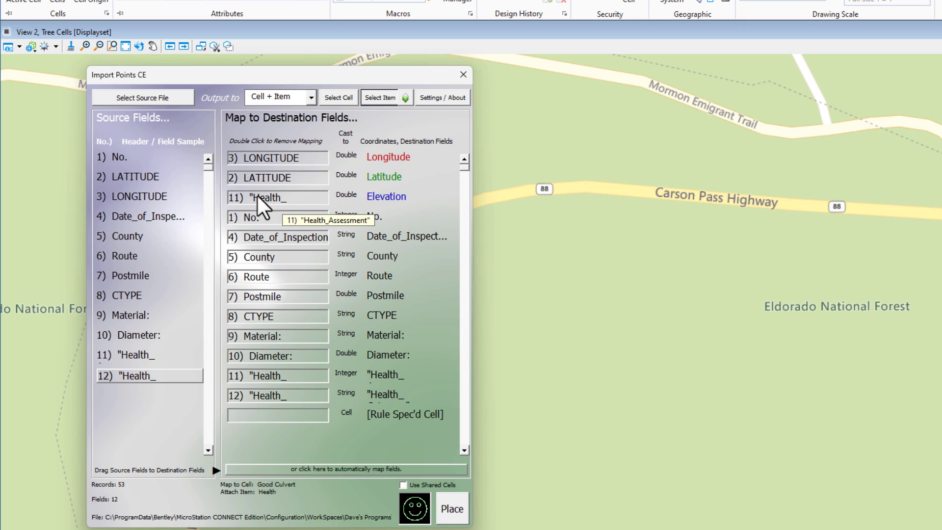
double_click(262, 201)
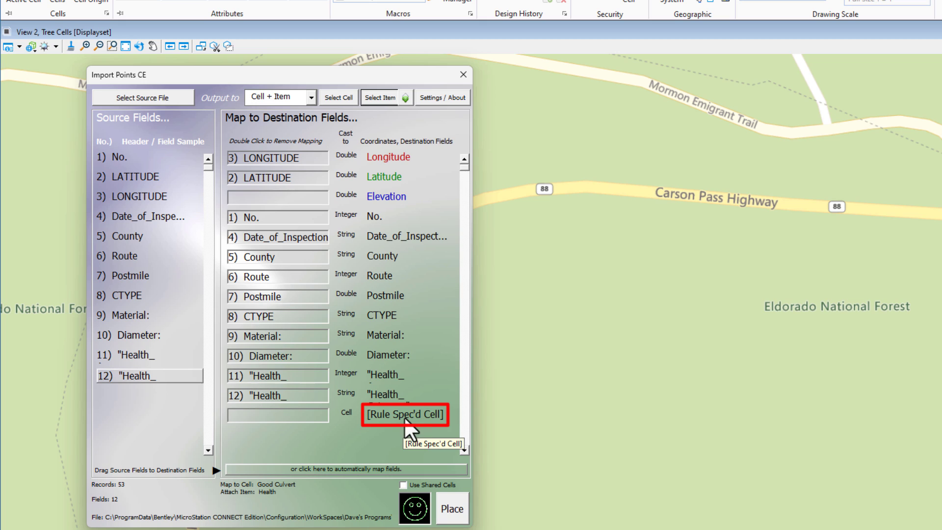
click(134, 361)
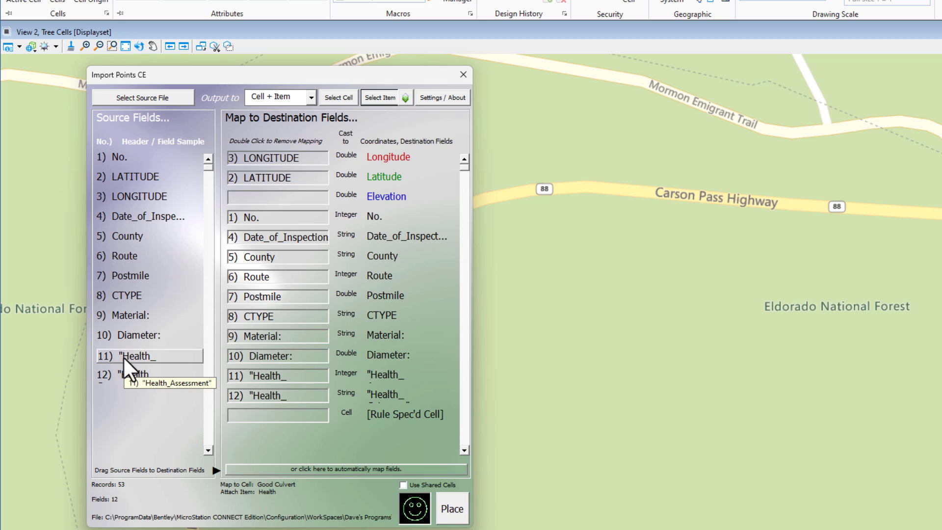
mouse_move(129, 358)
mouse_down()
mouse_move(132, 377)
mouse_move(282, 420)
mouse_move(257, 428)
mouse_up()
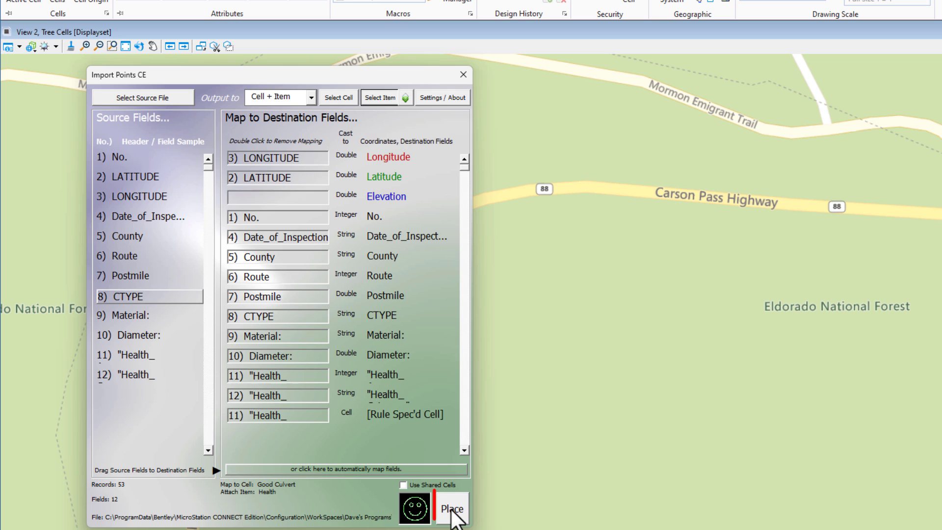
Place the 53 culvert cells and check Health data: Good Culvert 64 Fair, Bad Culvert 24 Poor.
click(453, 510)
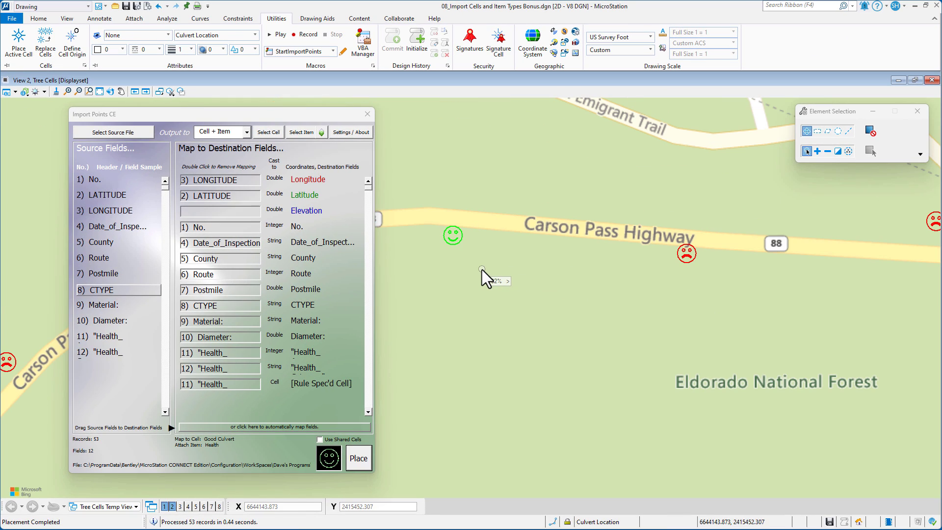
mouse_move(460, 242)
right_click(464, 239)
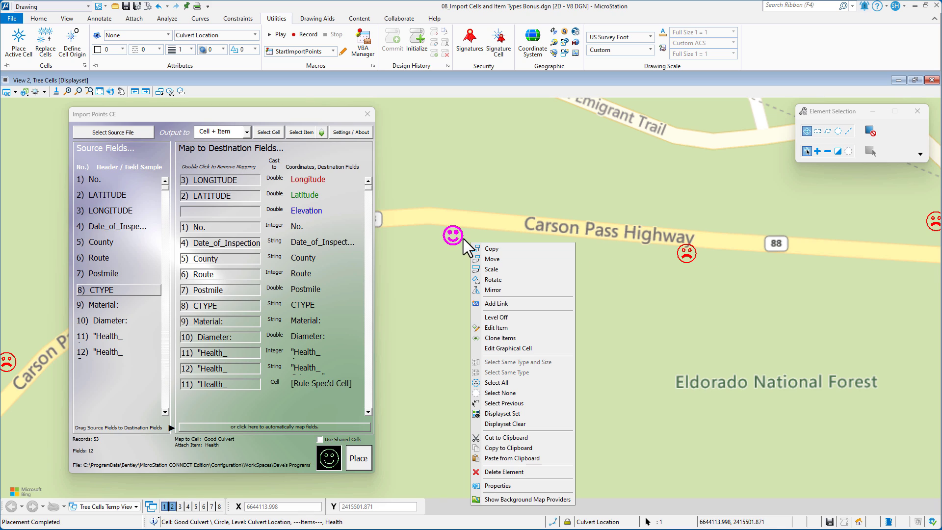
click(486, 485)
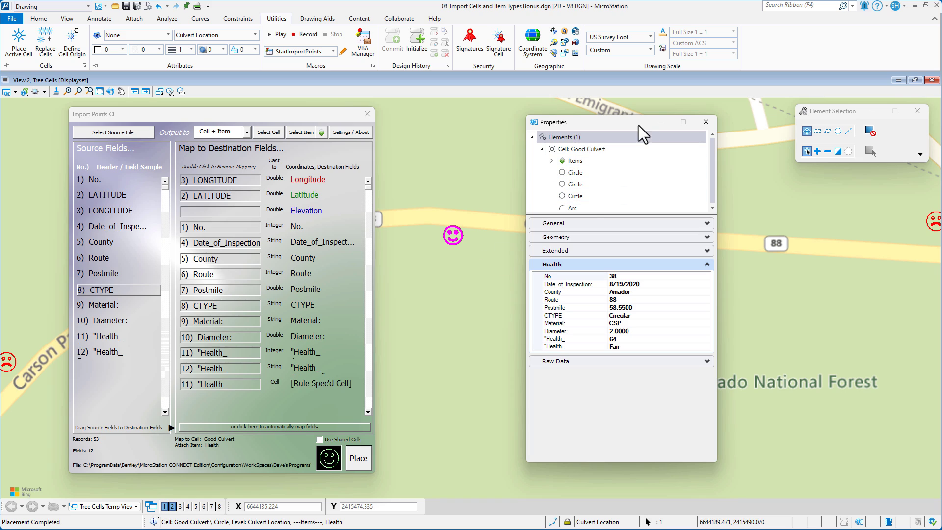
drag(637, 123, 537, 119)
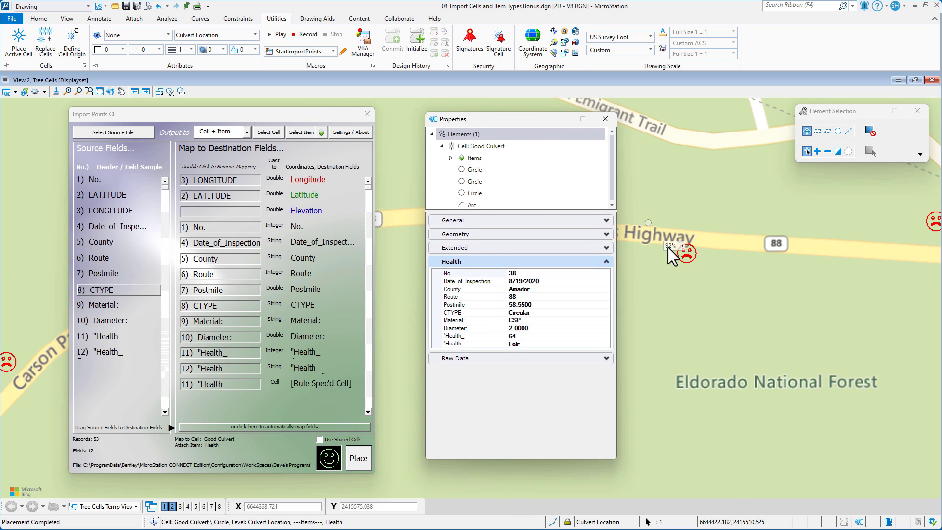
click(688, 263)
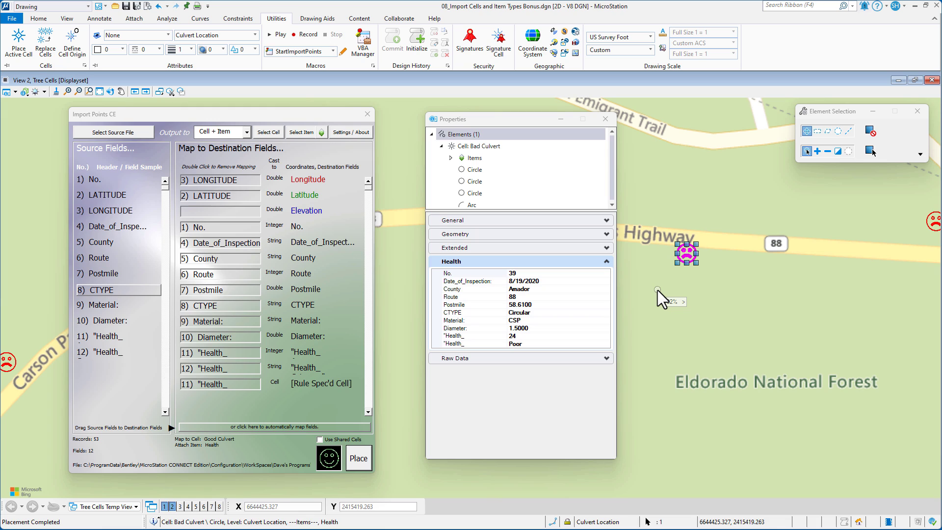
Close Properties, clear the culvert selection, and start Place Note with the text favorites list shown.
click(605, 119)
click(599, 271)
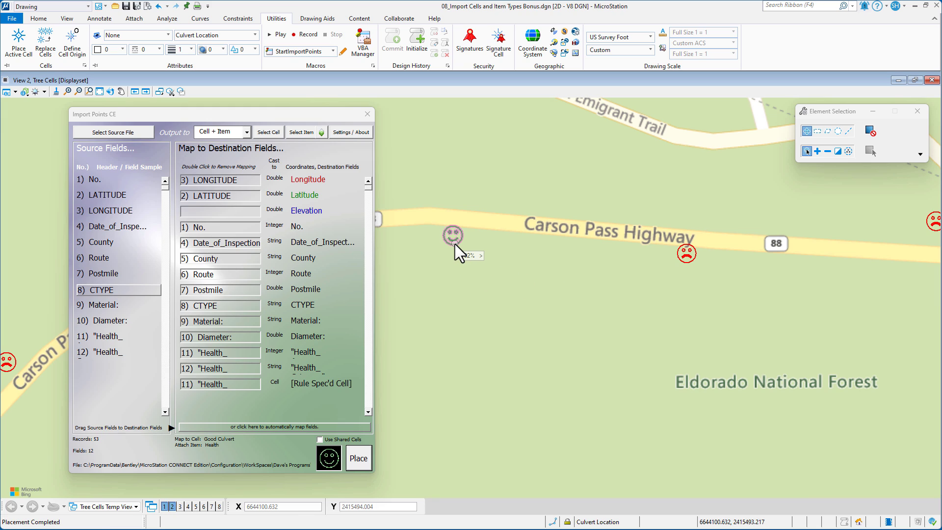
mouse_move(455, 243)
key(space)
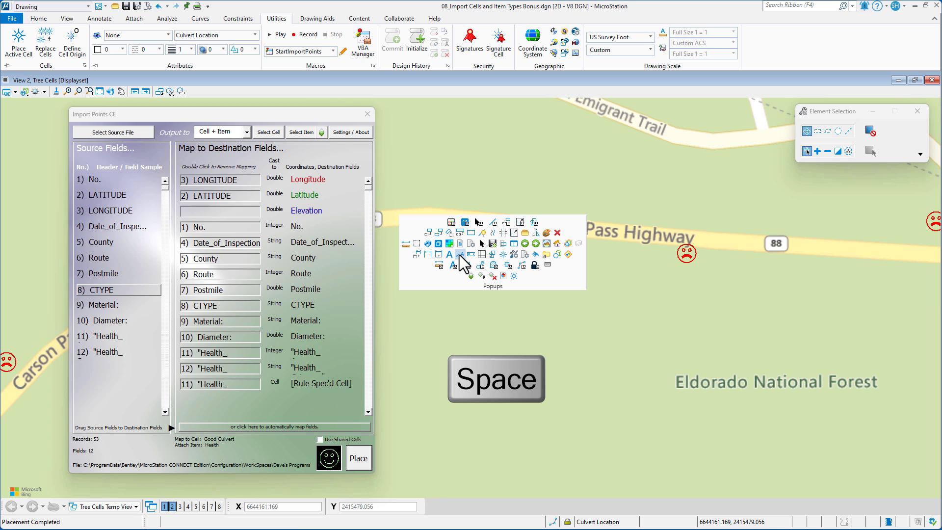
click(460, 254)
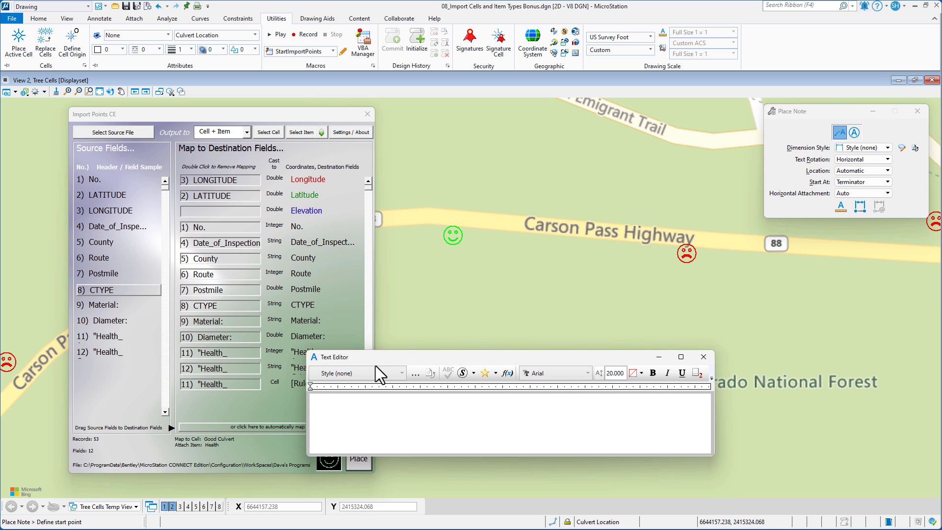
click(495, 374)
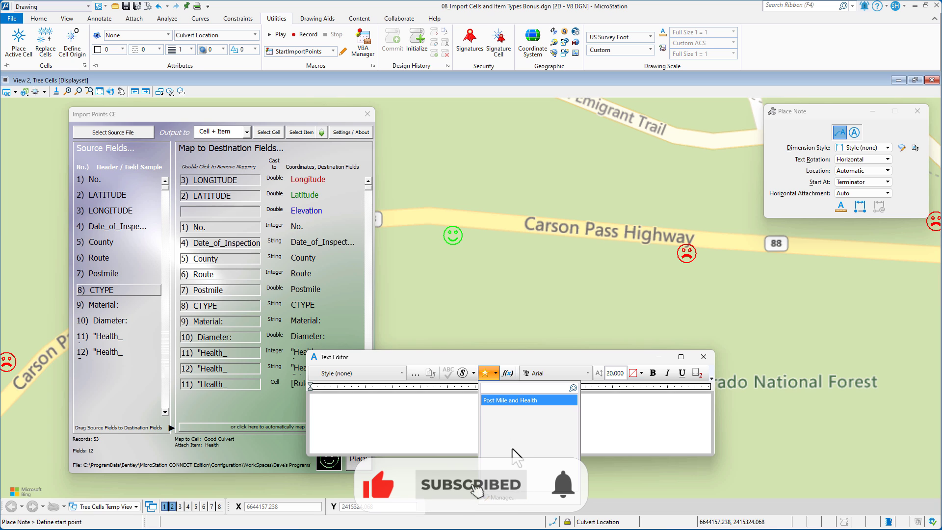
Open the Text Favorite Manager and load the DGN file's Post Mile and Health favorite.
click(500, 497)
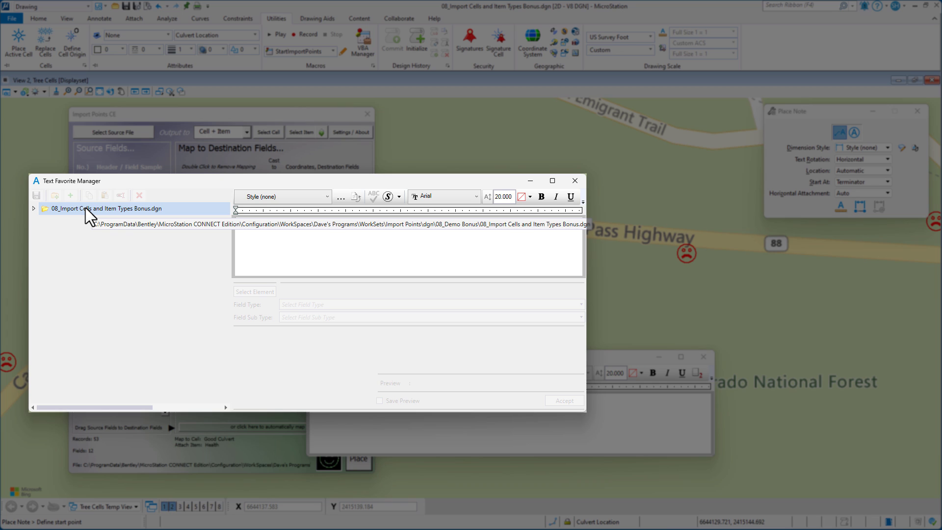
click(33, 209)
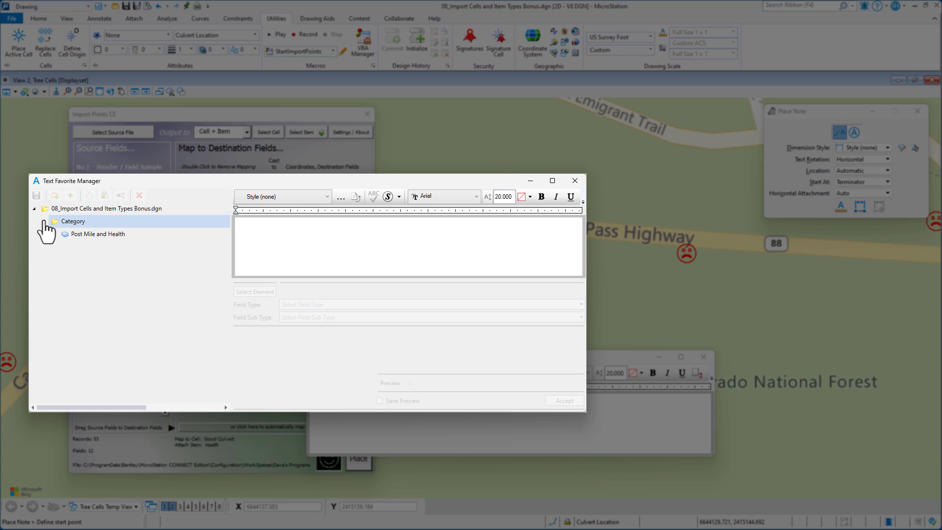
click(89, 235)
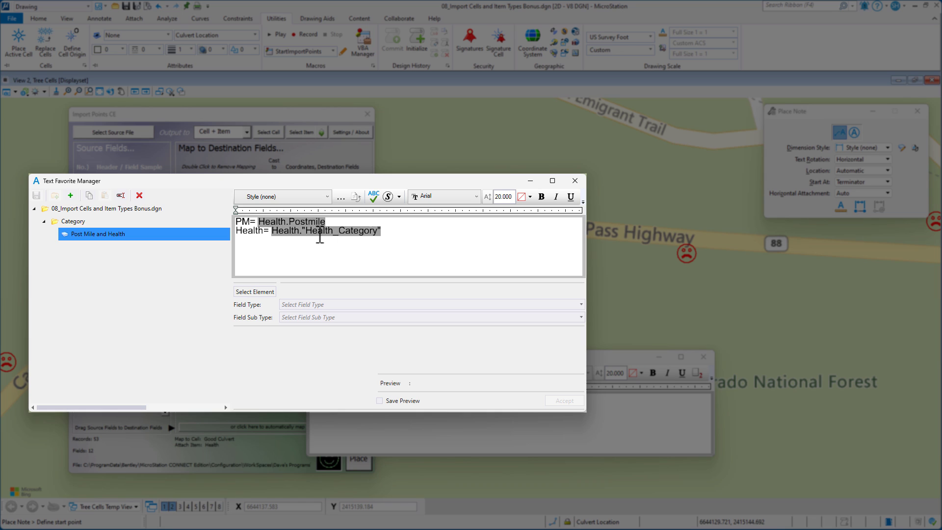
Add a new line reading 'TYPE=' to the Post Mile and Health favorite.
click(394, 249)
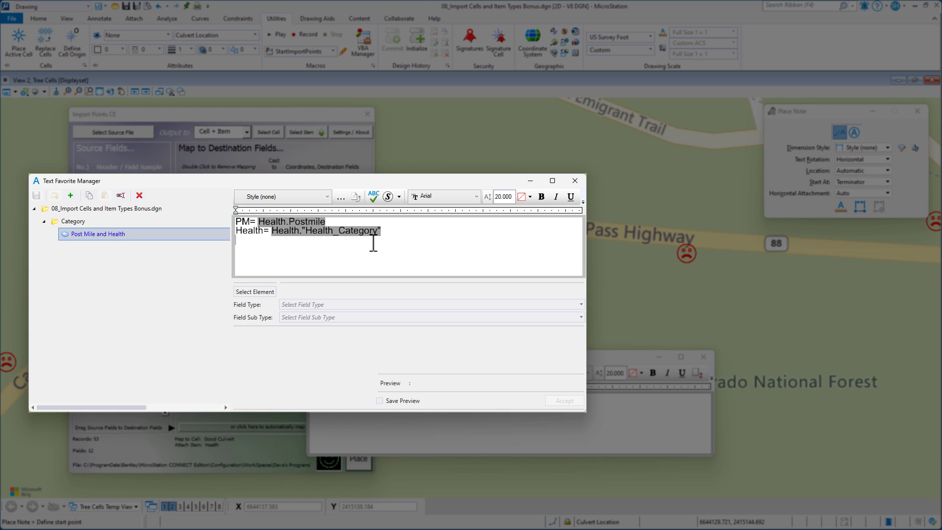
text(TYPE+)
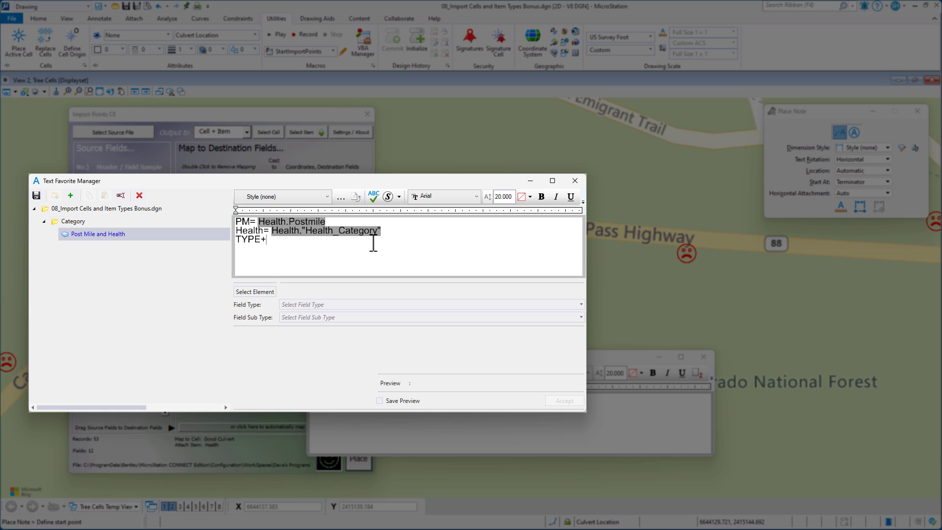
key(BackSpace)
text(=)
Insert the Health item type's CTYPE field after TYPE= and close the manager.
click(298, 304)
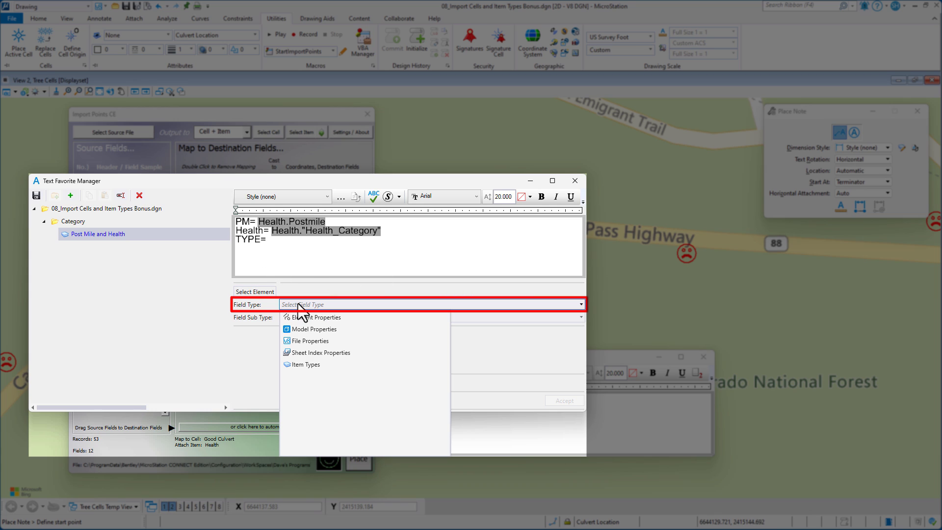
click(309, 364)
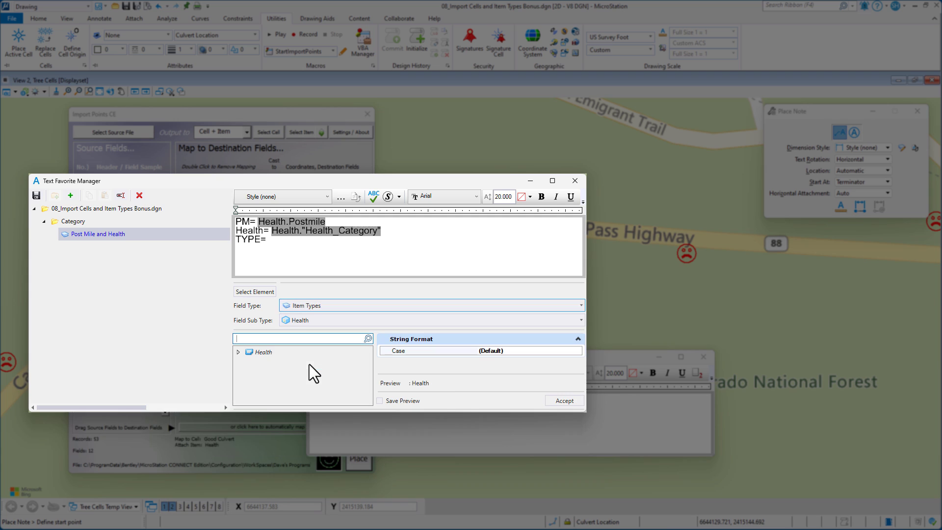
click(237, 353)
scroll(290, 377, down, 1)
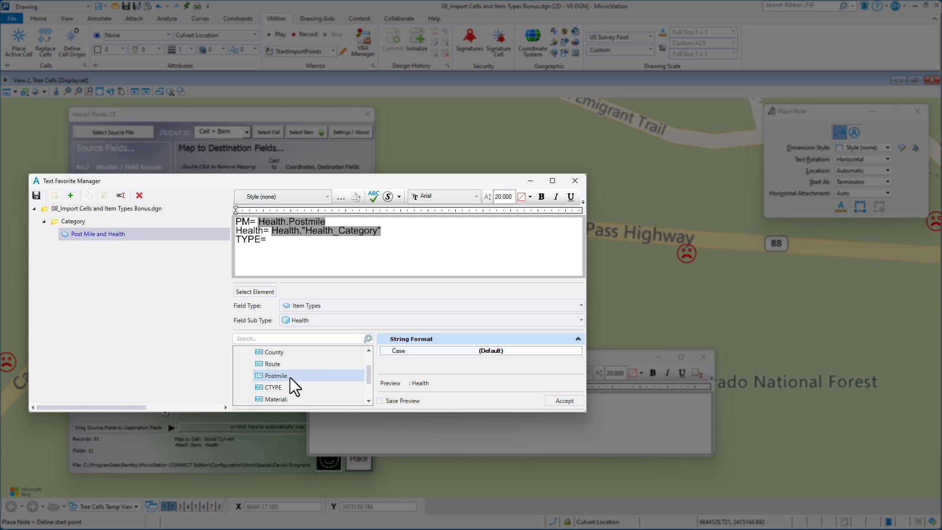
click(272, 387)
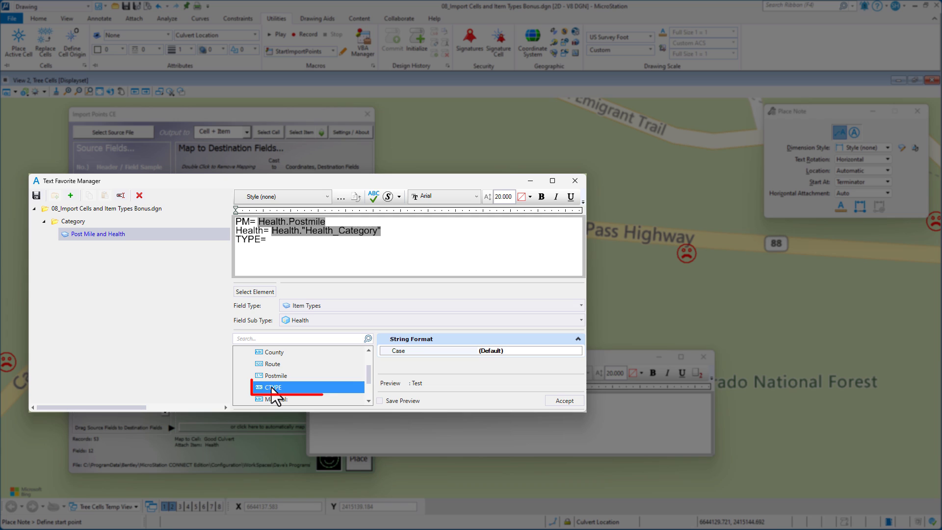
click(553, 401)
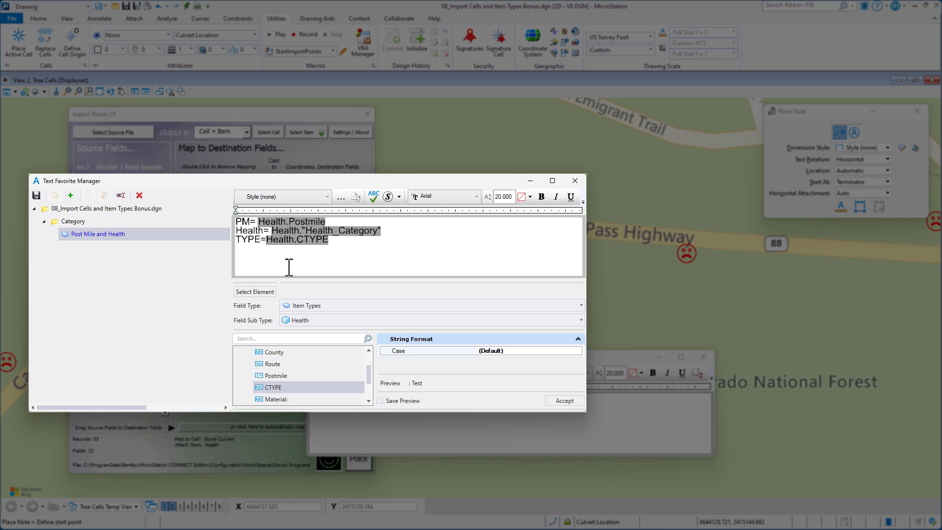
click(573, 181)
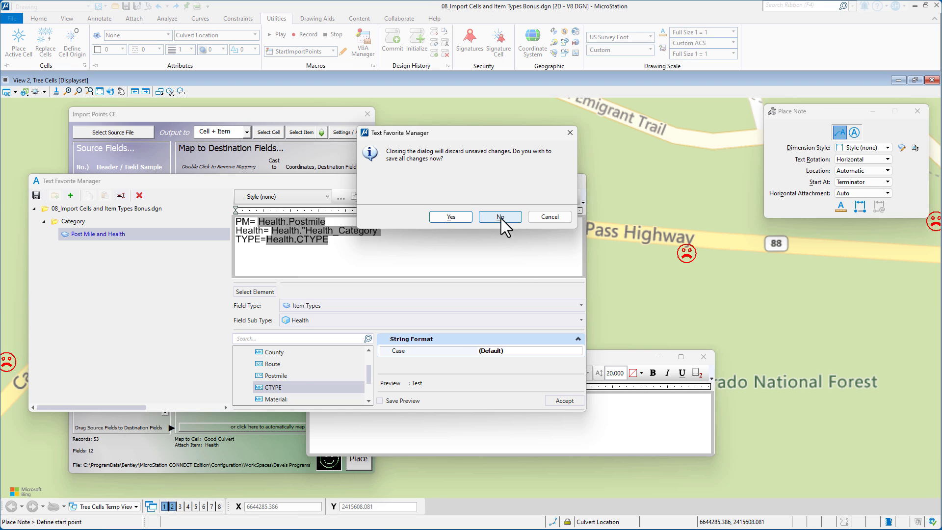
Discard the favorite changes and fill the note text with the Post Mile and Health favorite.
click(500, 217)
drag(502, 362, 626, 369)
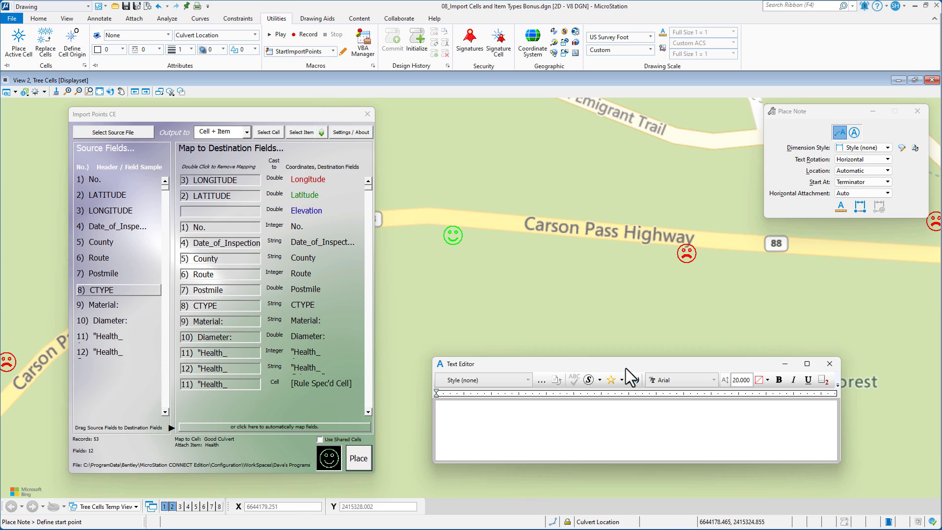
click(619, 385)
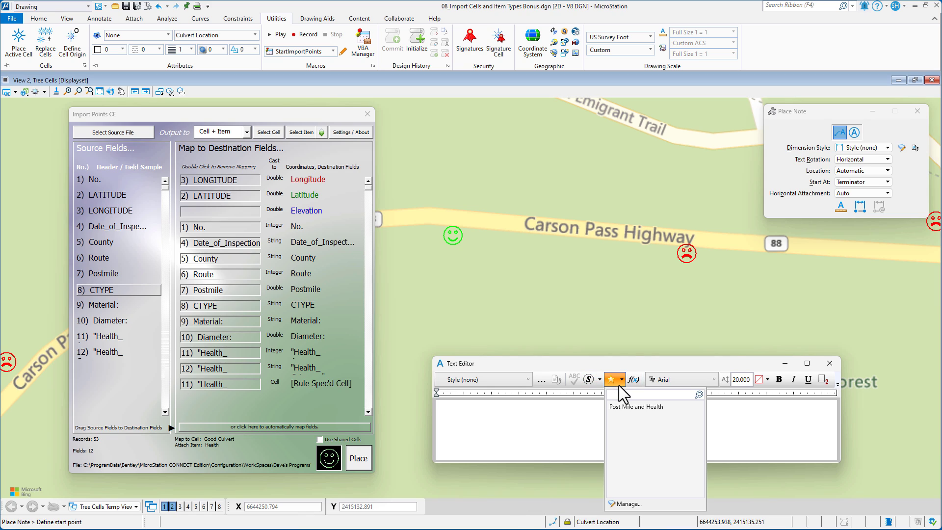
click(639, 406)
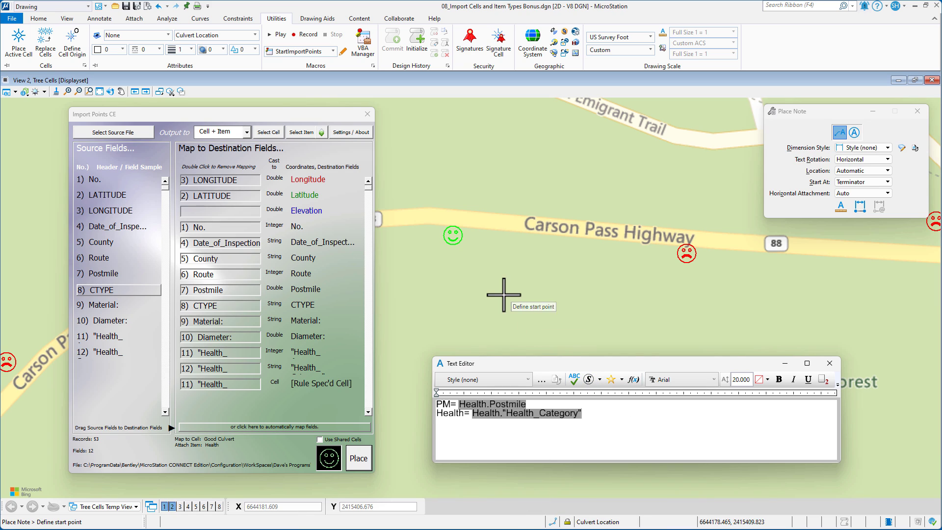
Place leader notes on the Fair (PM= 58.5500) and Poor (PM= 58.6100) culverts.
mouse_move(459, 241)
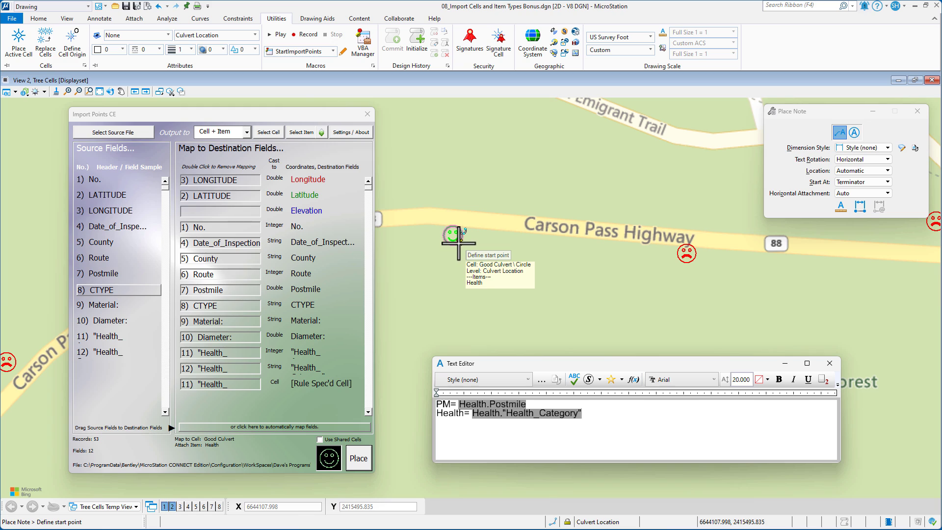
click(458, 242)
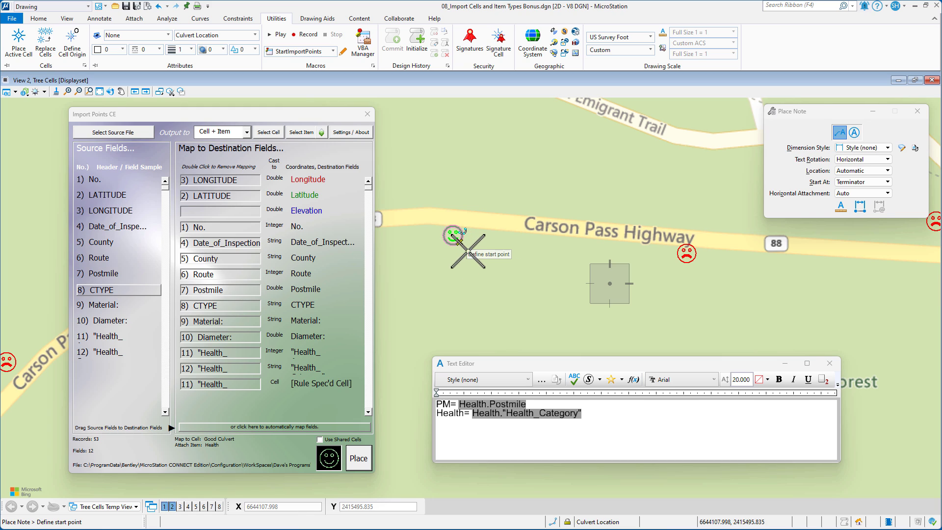
click(491, 285)
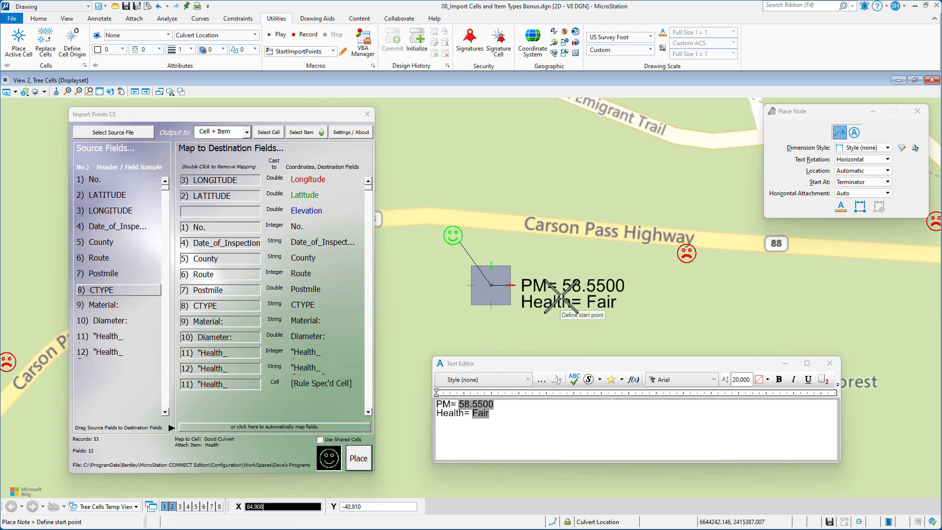
click(679, 278)
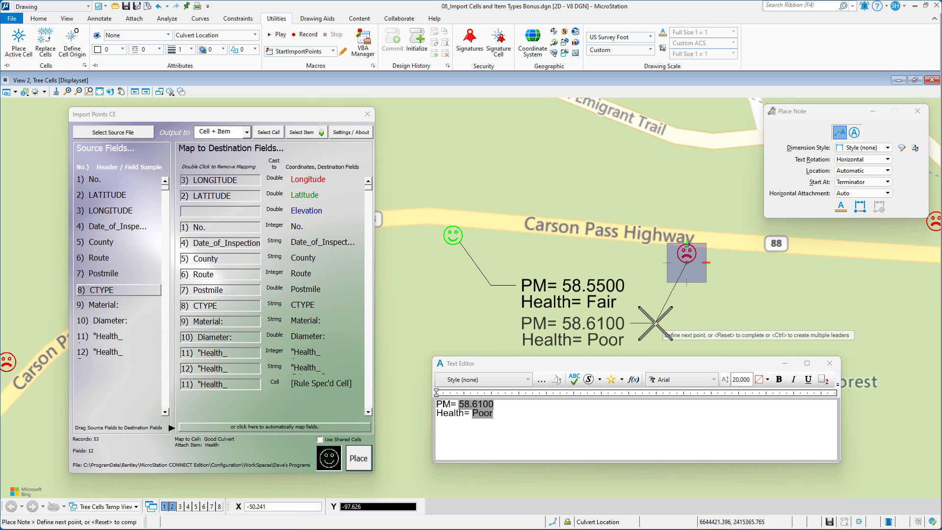
click(670, 323)
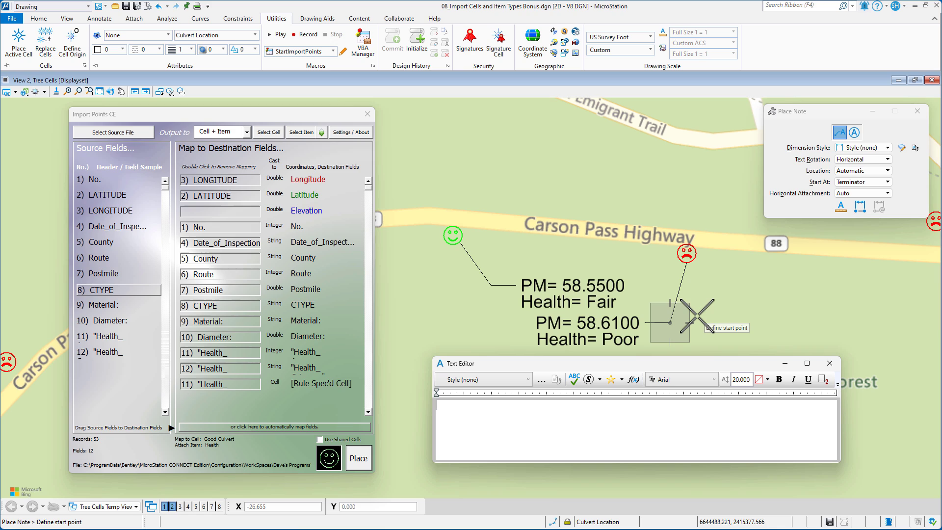
scroll(692, 318, down, 2)
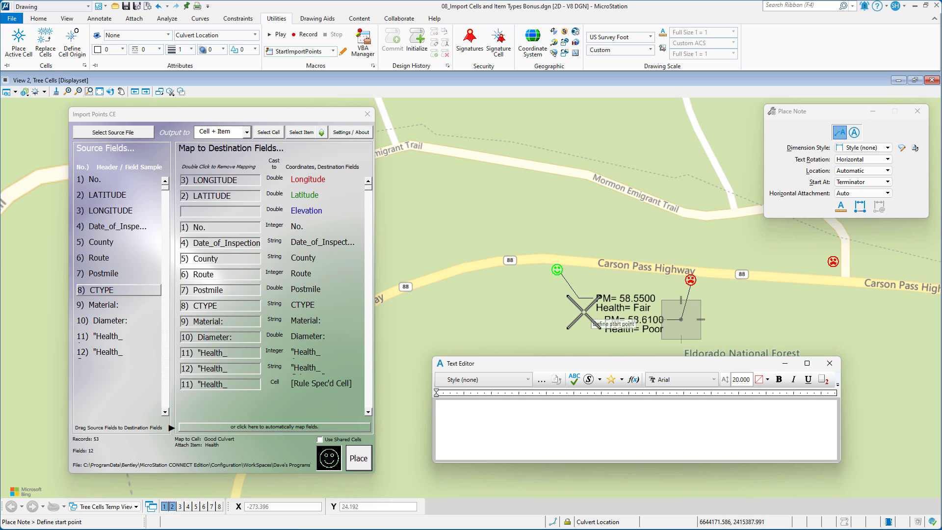
Switch to Element Selection, close Import Points CE, and open Reports from the Popups toolbox.
right_click(532, 299)
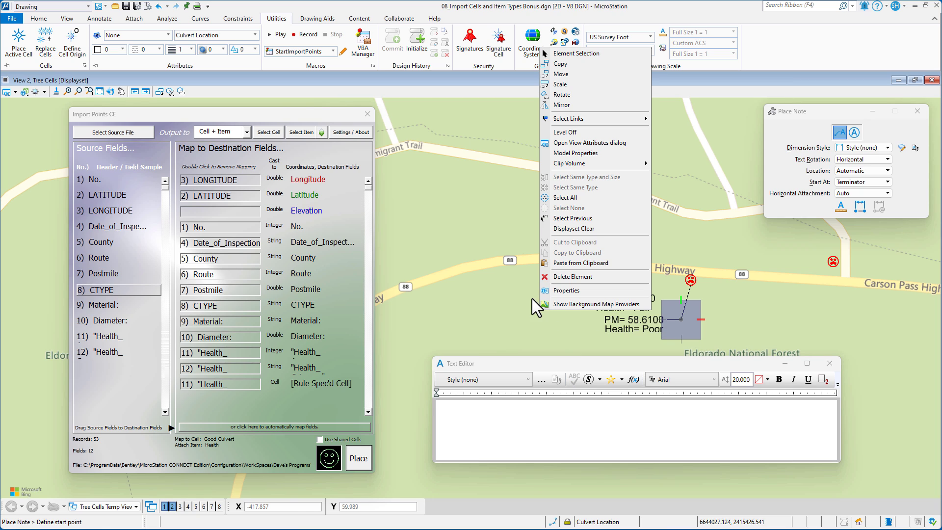
click(572, 53)
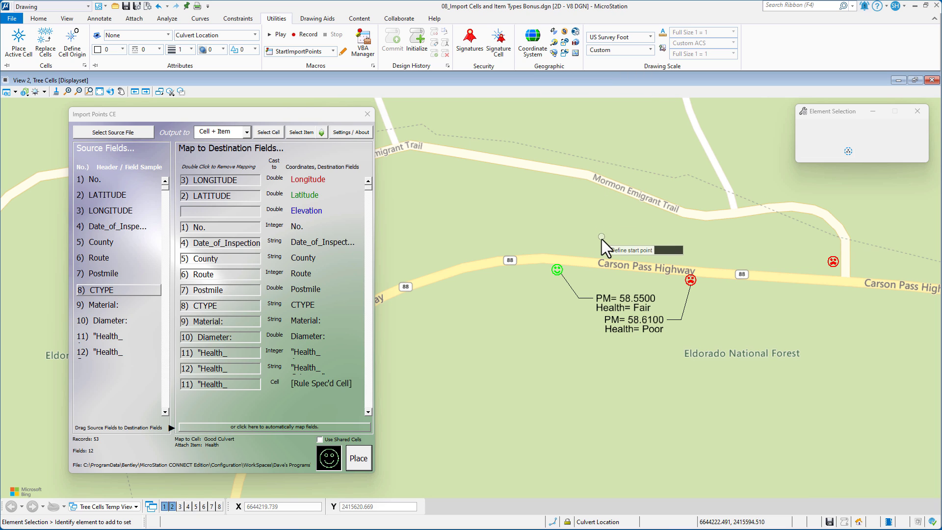
click(366, 114)
key(space)
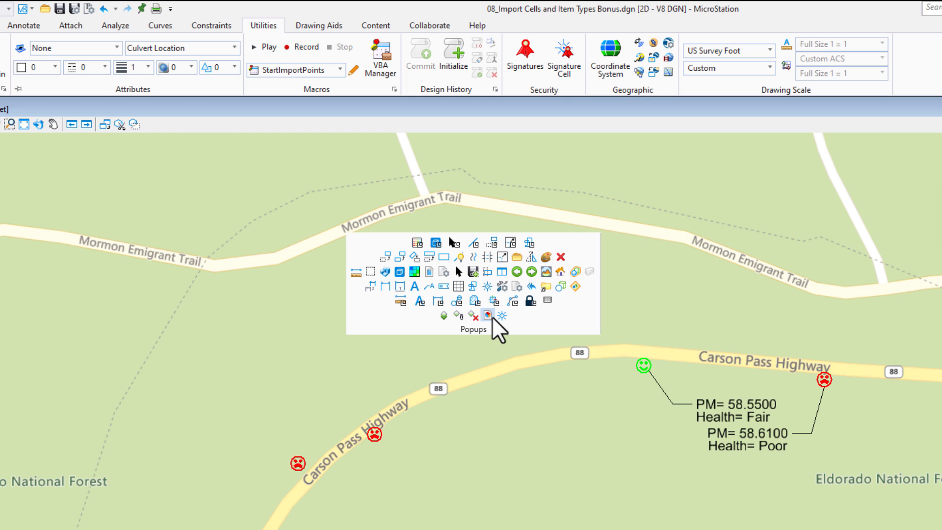
click(487, 317)
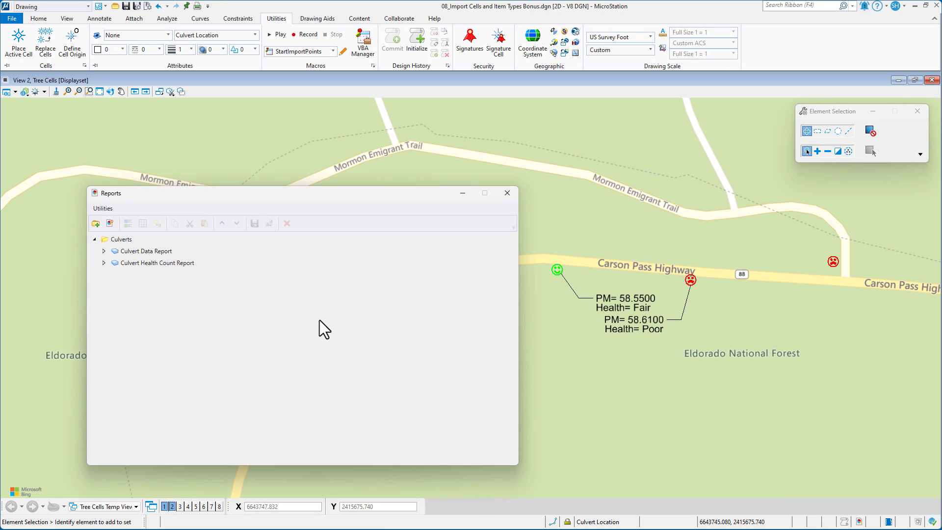
Hide the Health_Assessment column of the Culvert Data Report and preview its 53 records.
click(104, 251)
double_click(129, 264)
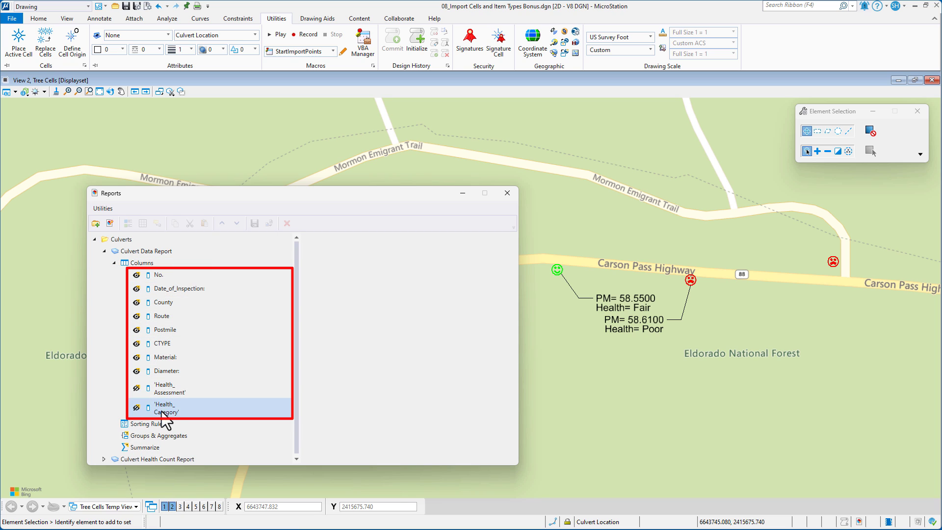
click(137, 388)
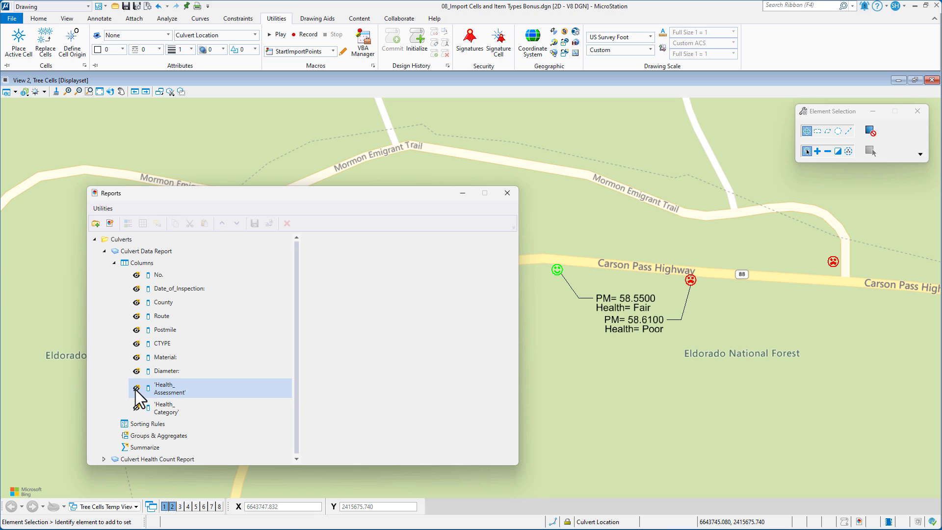
click(146, 261)
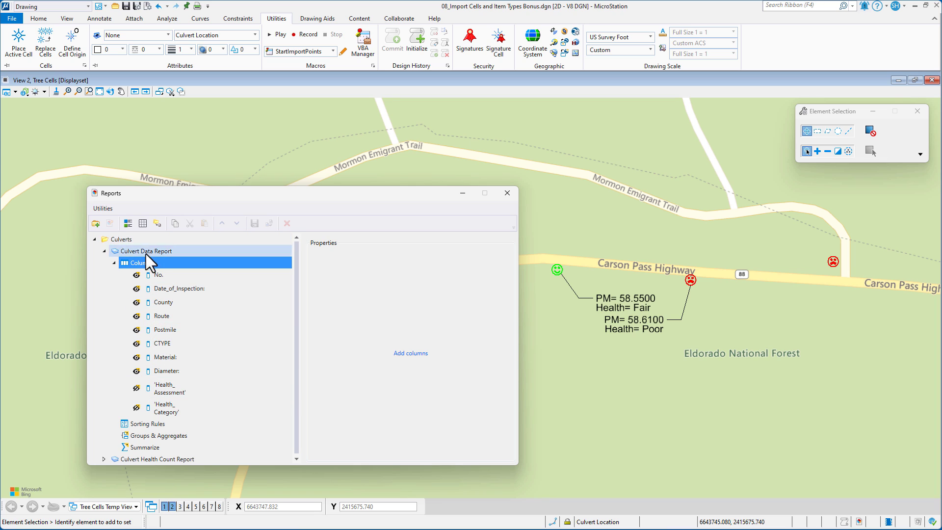
click(130, 224)
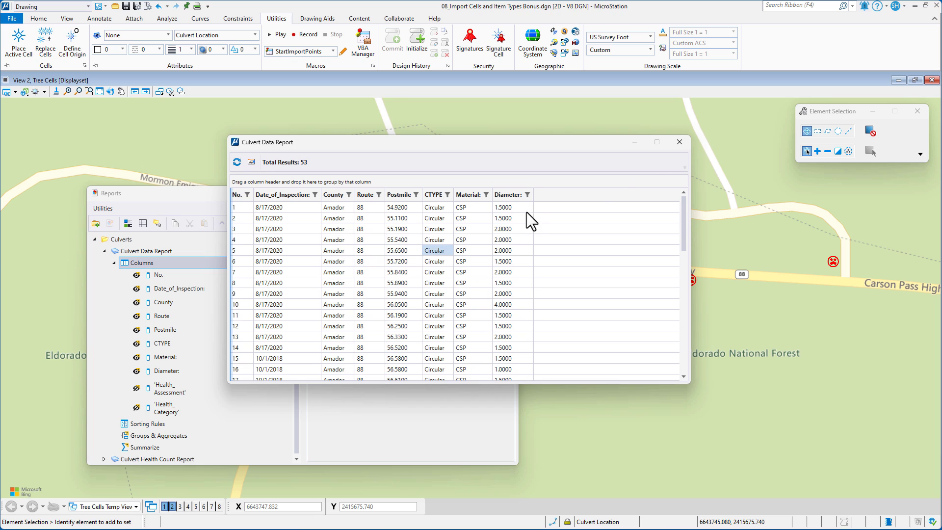
Close the data results and preview the Culvert Health Count Report: Fair 22, Poor 31.
click(679, 142)
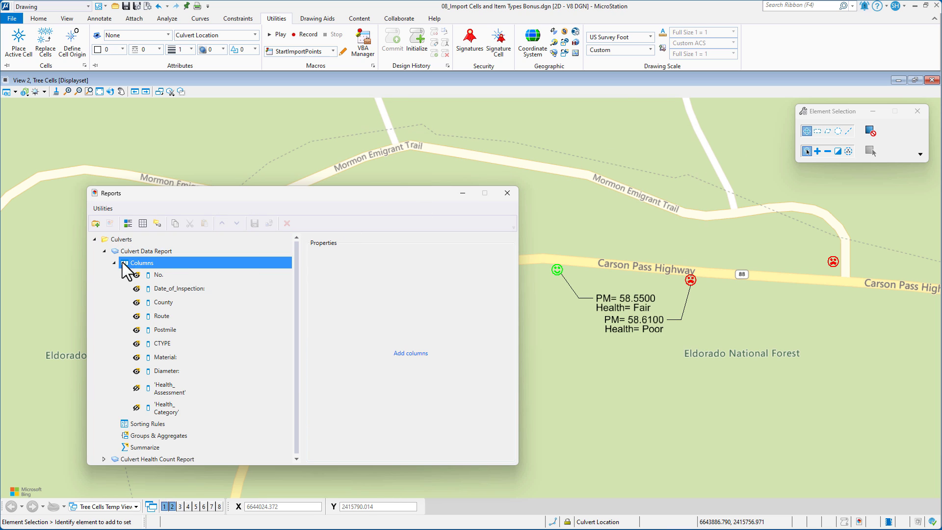
click(105, 252)
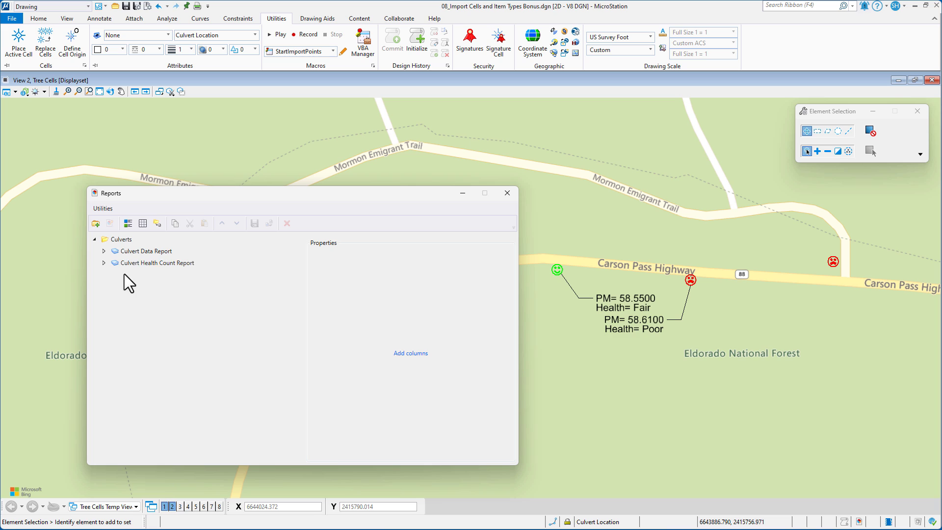
click(148, 263)
click(104, 262)
click(131, 274)
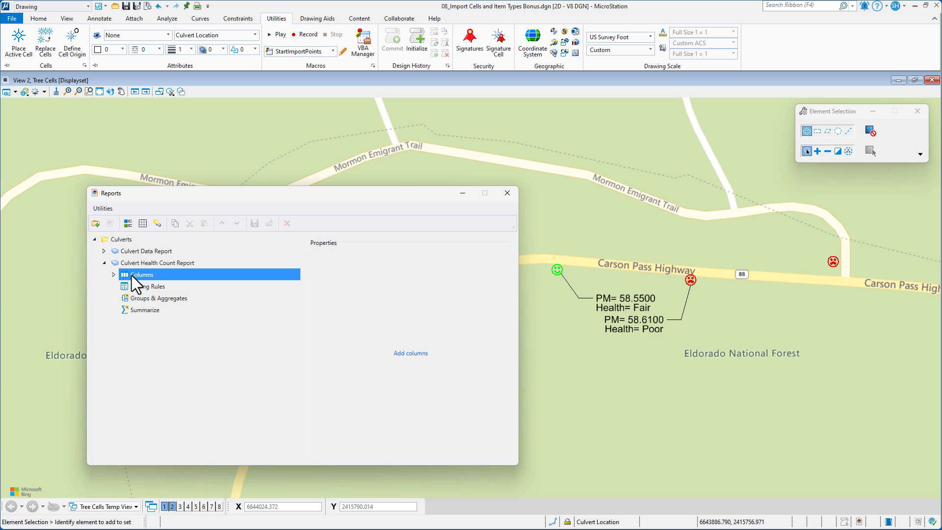
click(127, 223)
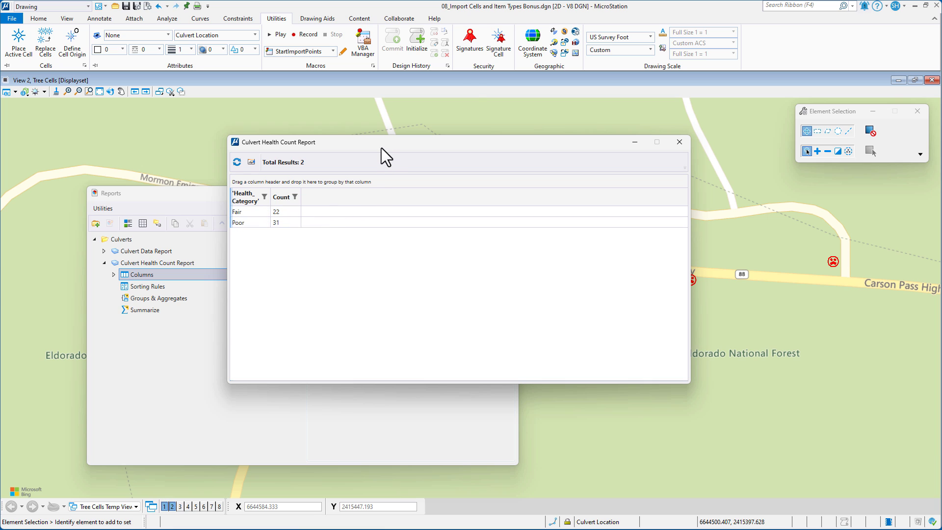
Delete the eastern poor culvert cell and refresh the count report to show Poor 30.
drag(381, 143, 271, 124)
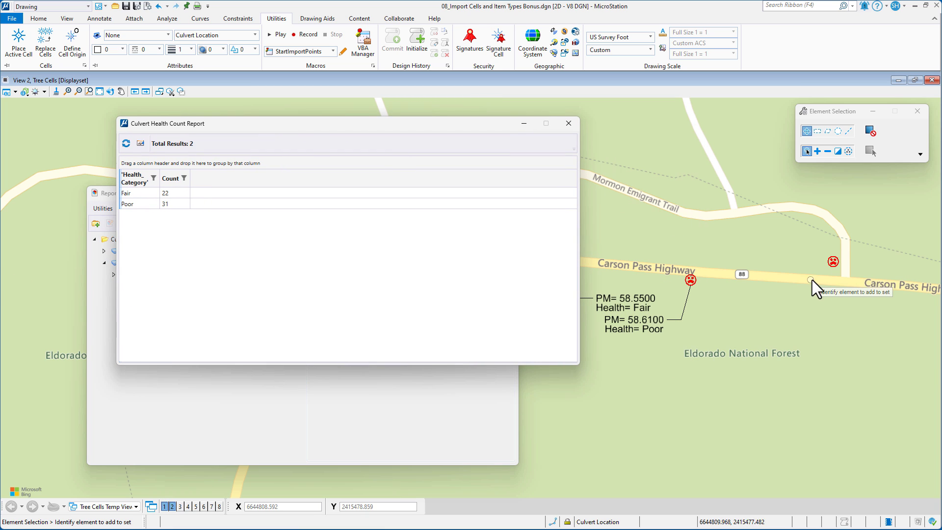
drag(802, 290, 878, 238)
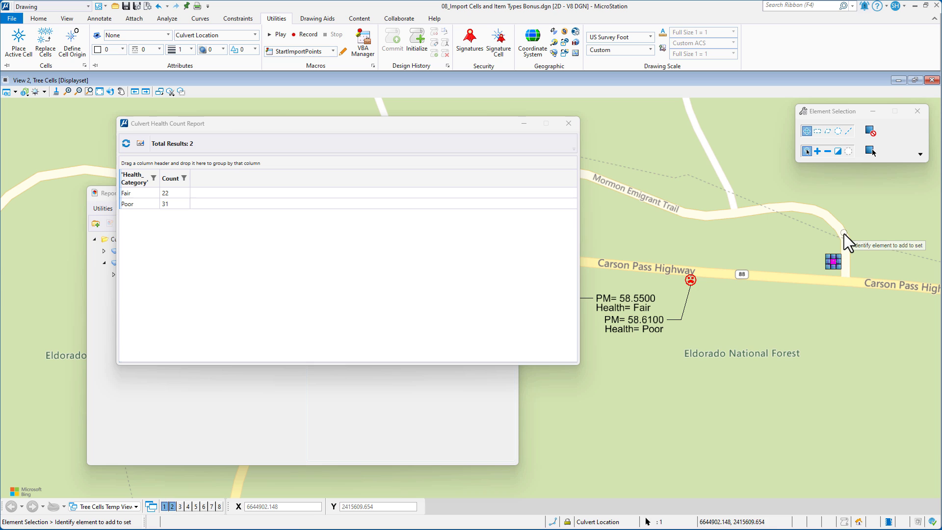
key(Delete)
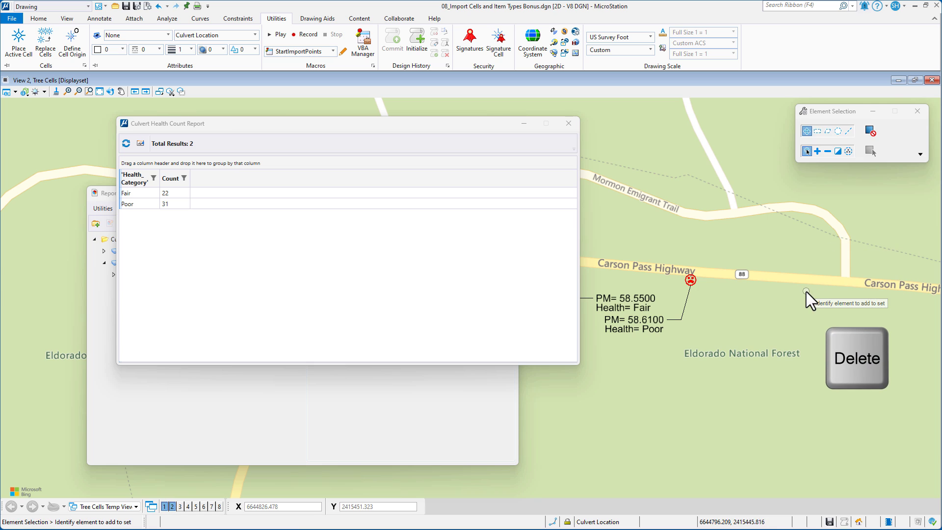
click(165, 204)
click(126, 143)
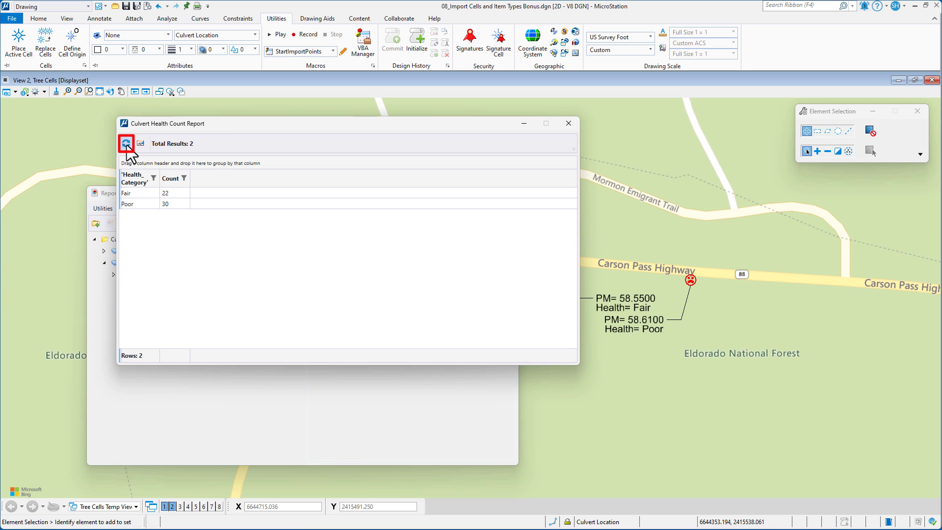